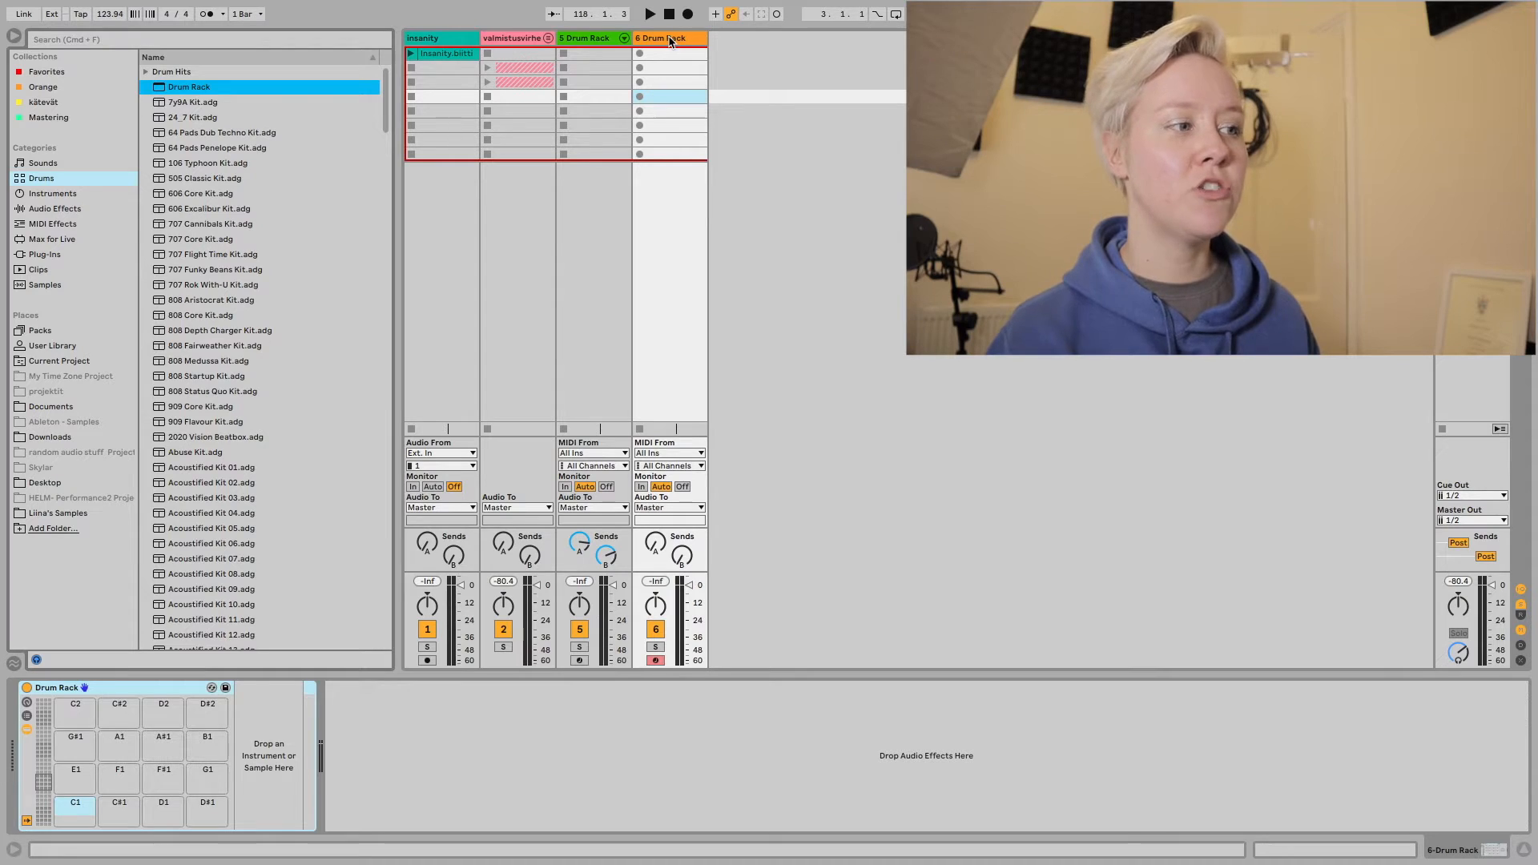
# Hide the browser and go through the empty Drum Rack pads one by one, from C1 up to A#1.
pyautogui.click(14, 35)
pyautogui.click(78, 812)
pyautogui.click(120, 807)
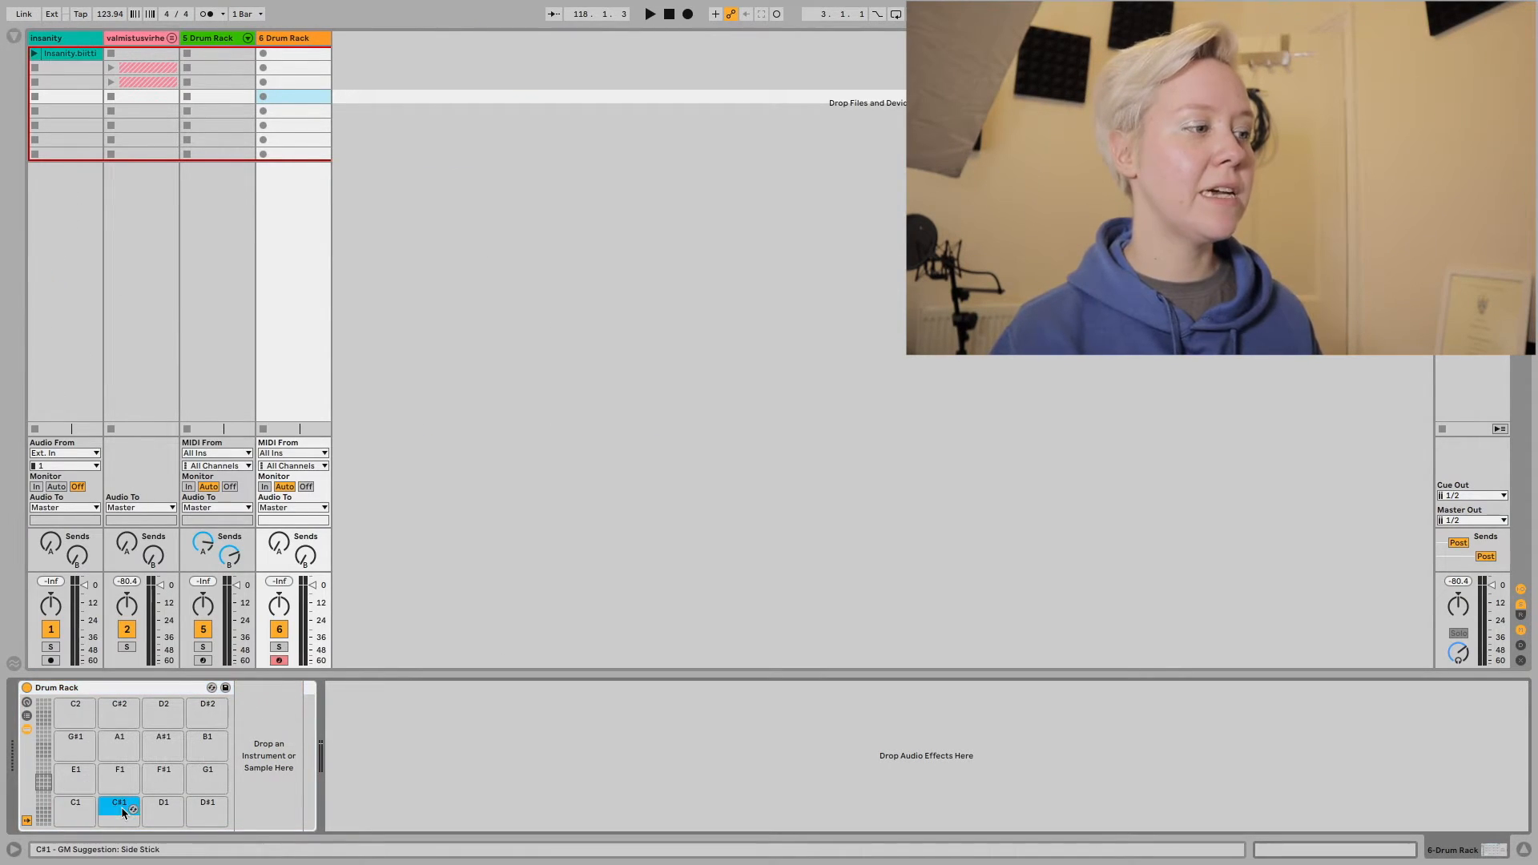
pyautogui.click(164, 809)
pyautogui.click(207, 809)
pyautogui.click(206, 778)
pyautogui.click(152, 772)
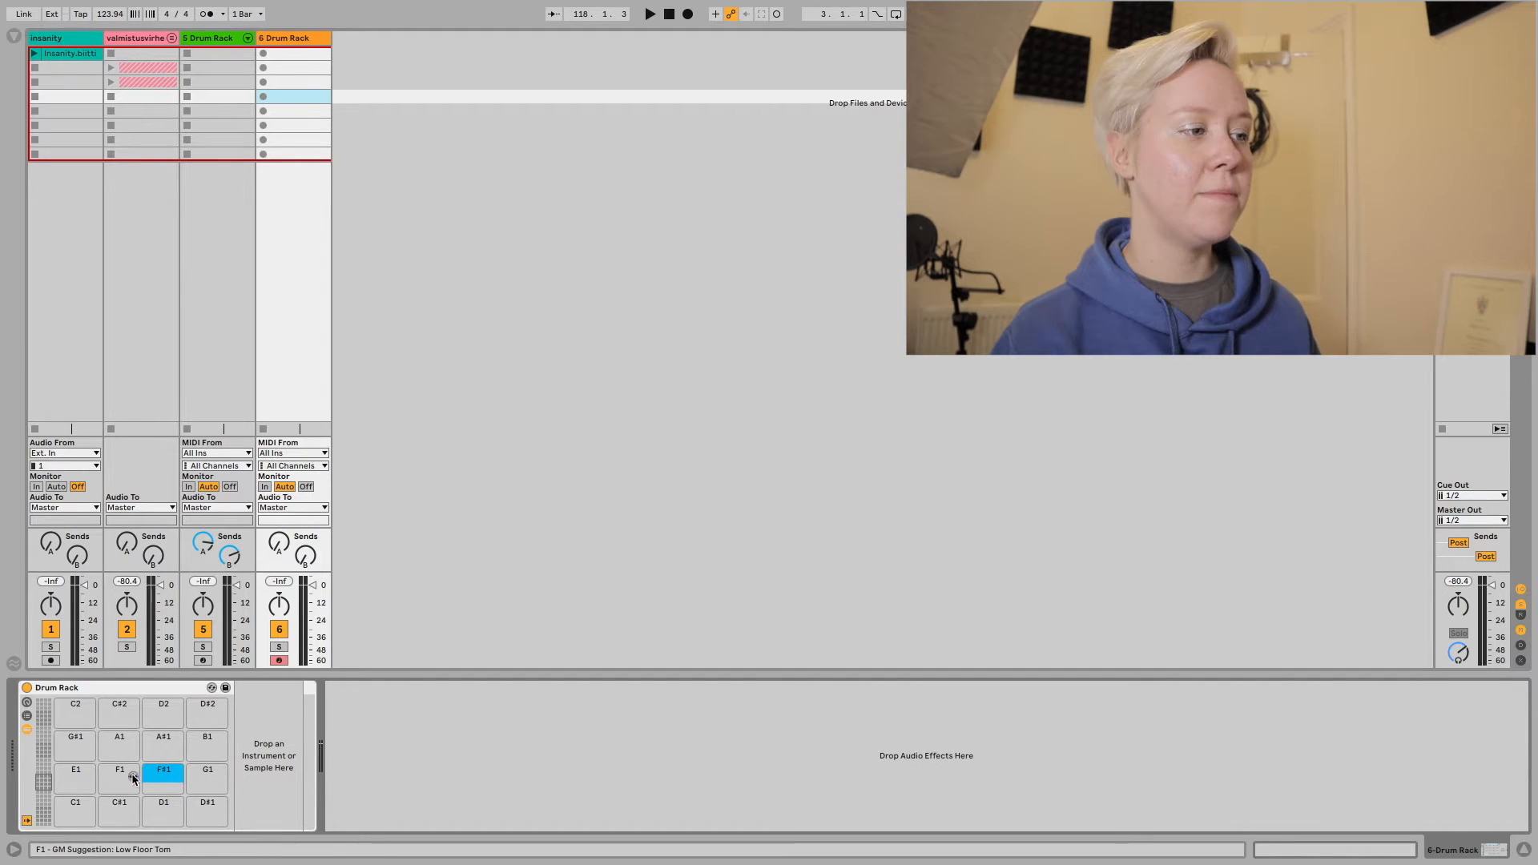
pyautogui.click(121, 772)
pyautogui.click(75, 772)
pyautogui.click(74, 745)
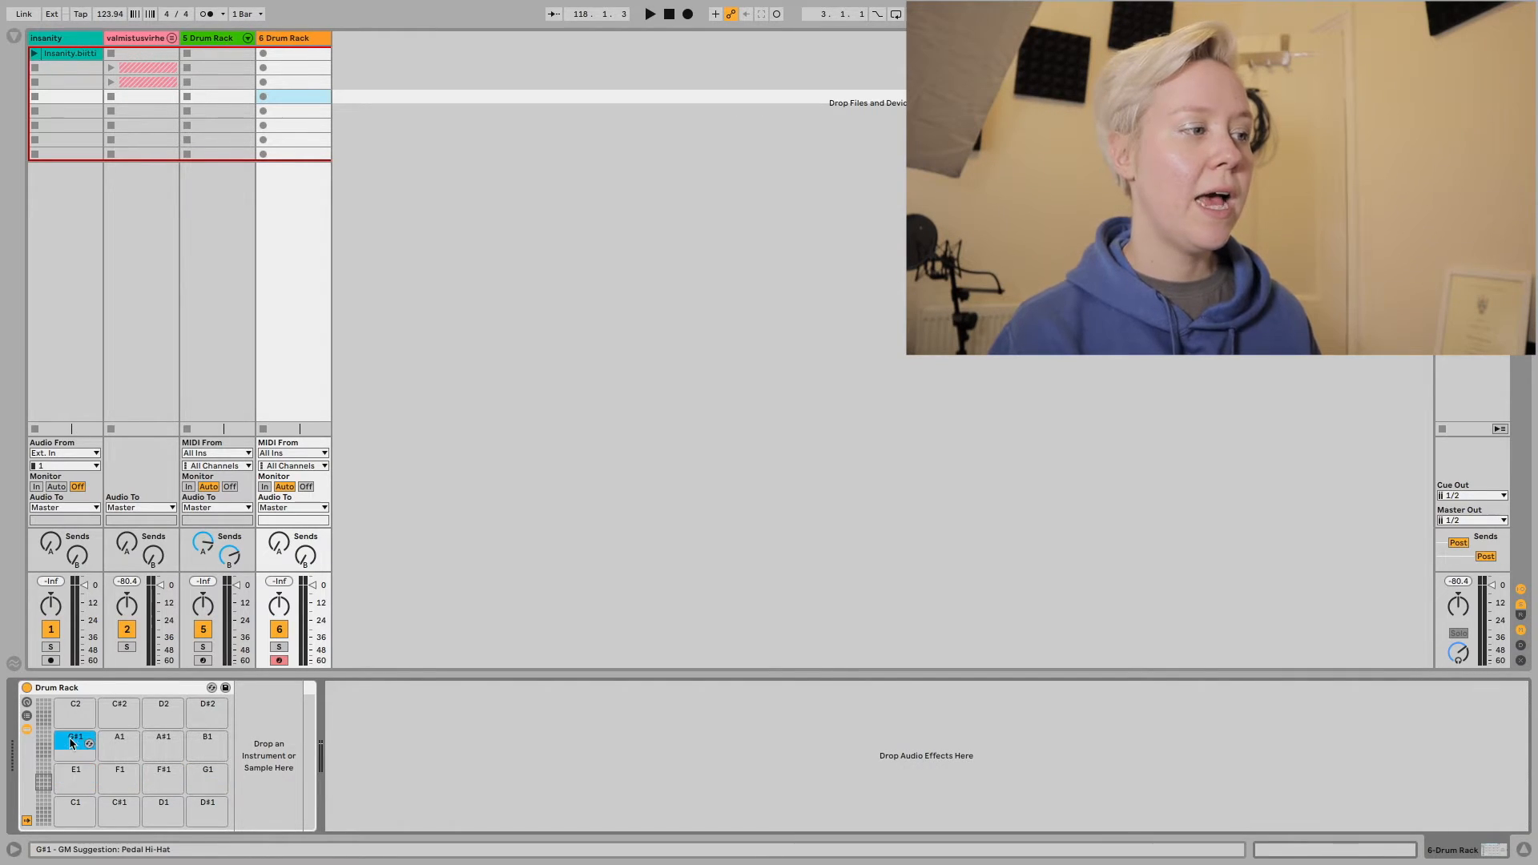
pyautogui.click(120, 743)
pyautogui.click(167, 738)
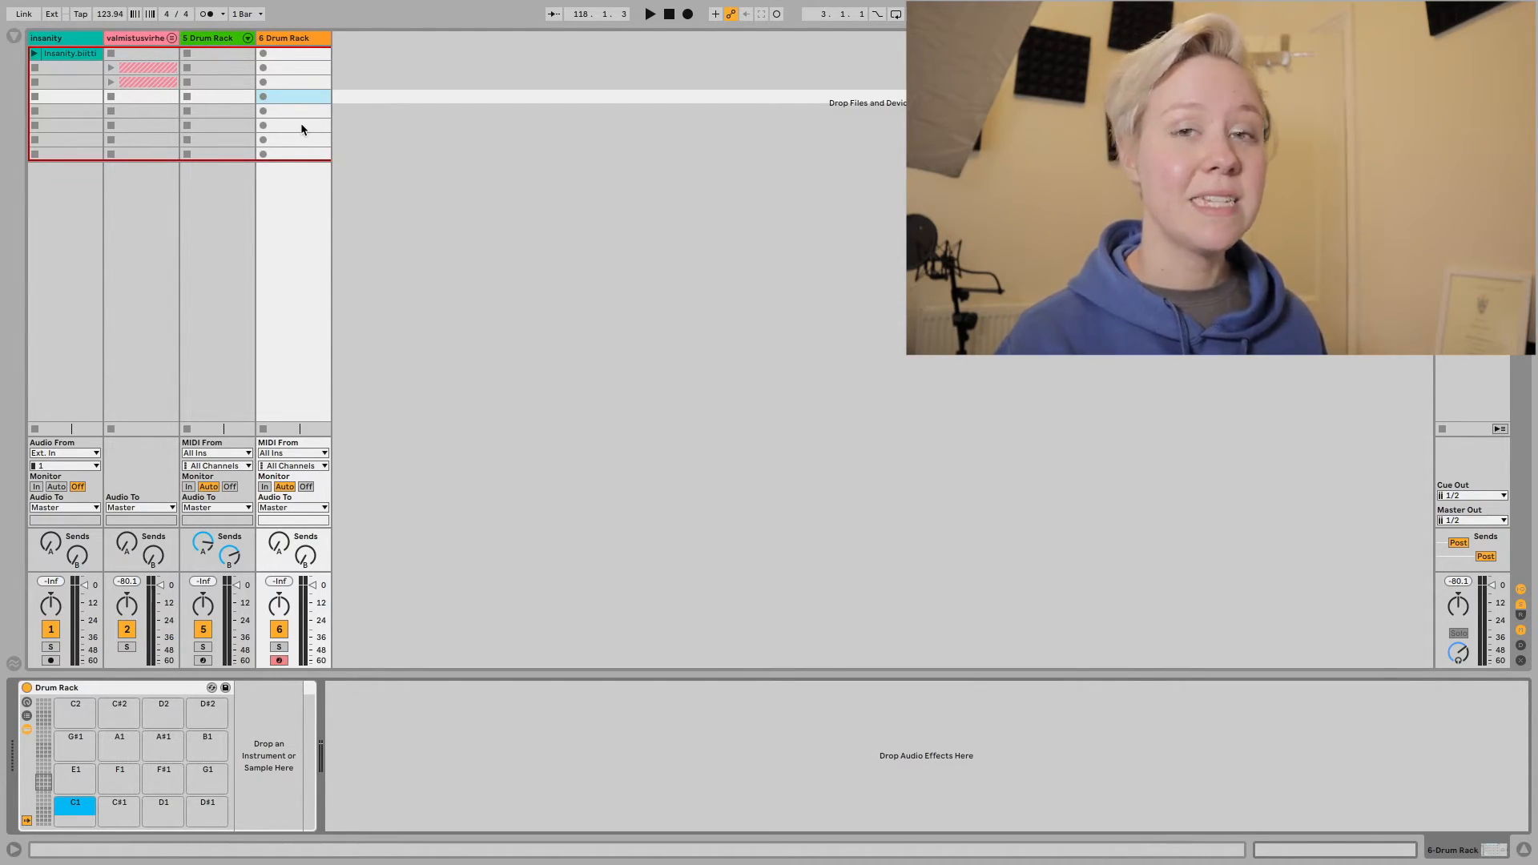
# View the waveform of the Insanity.biitti clip, and return to the device view of the 6 Drum Rack track.
pyautogui.click(63, 54)
pyautogui.doubleClick(72, 55)
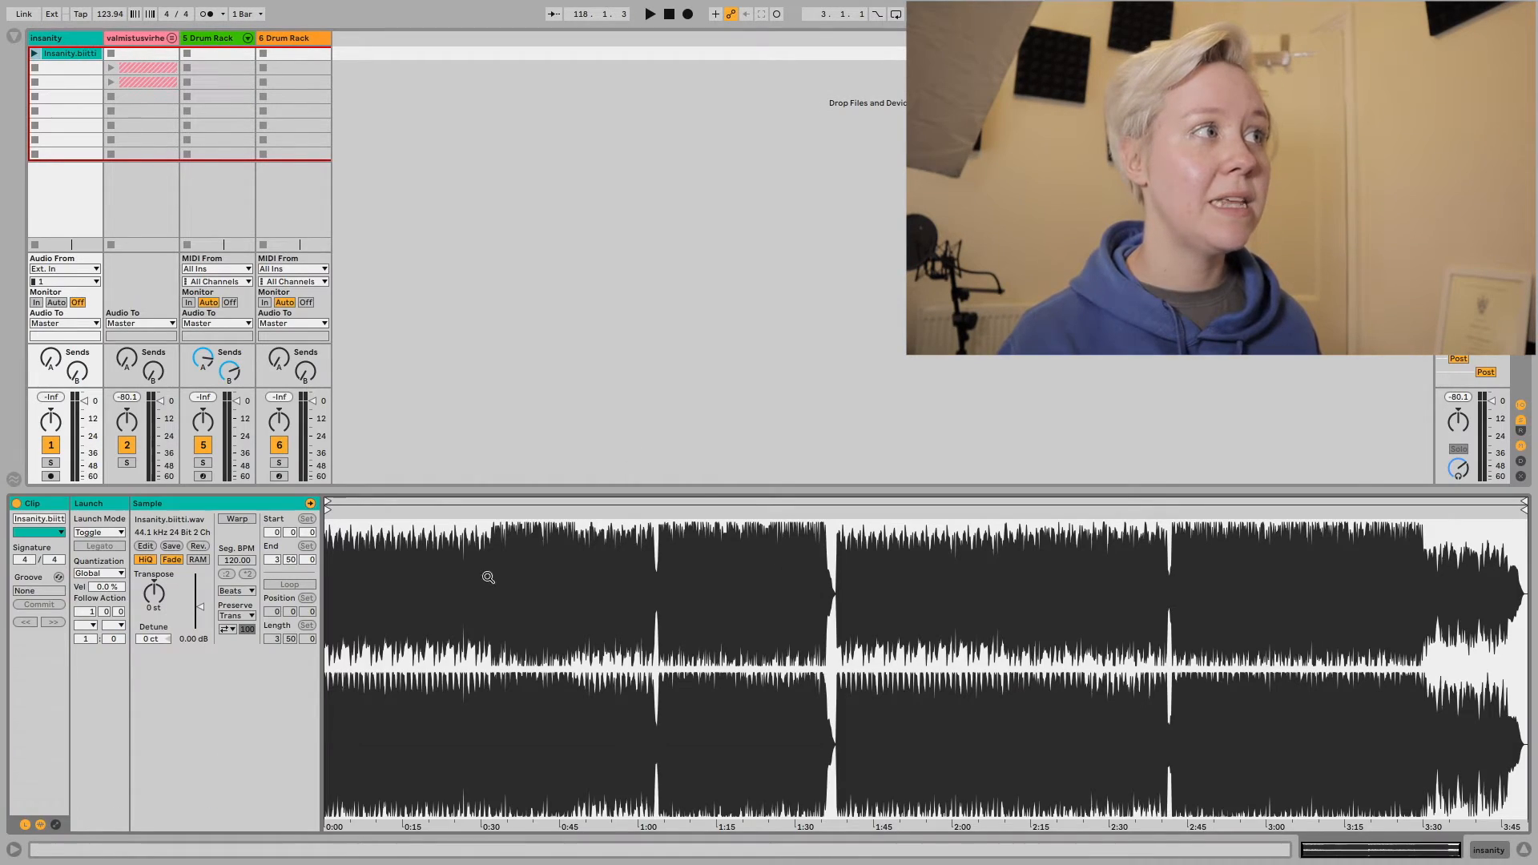
pyautogui.click(298, 38)
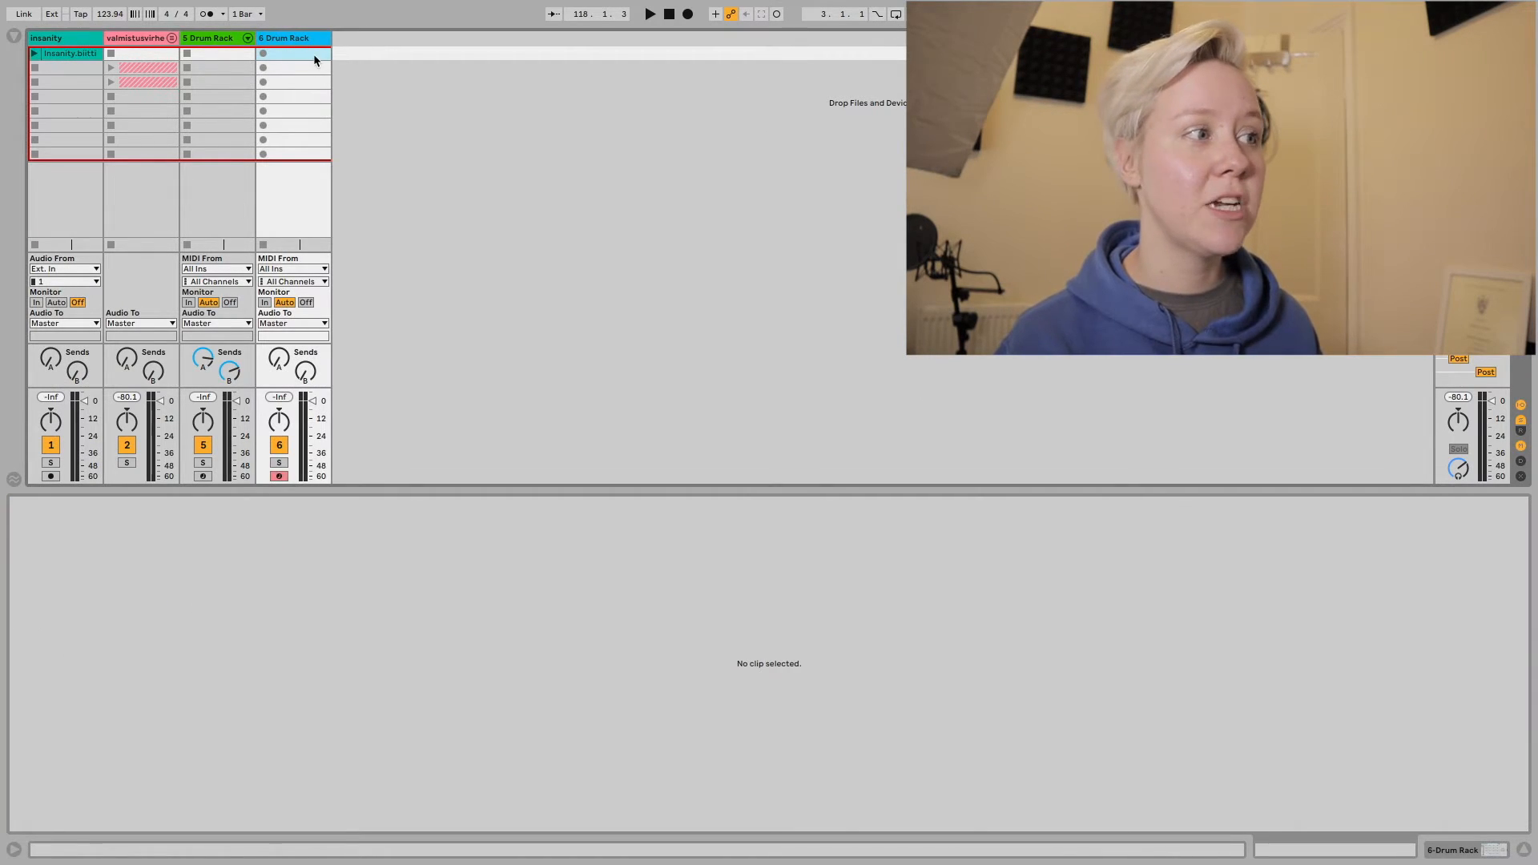
pyautogui.doubleClick(308, 37)
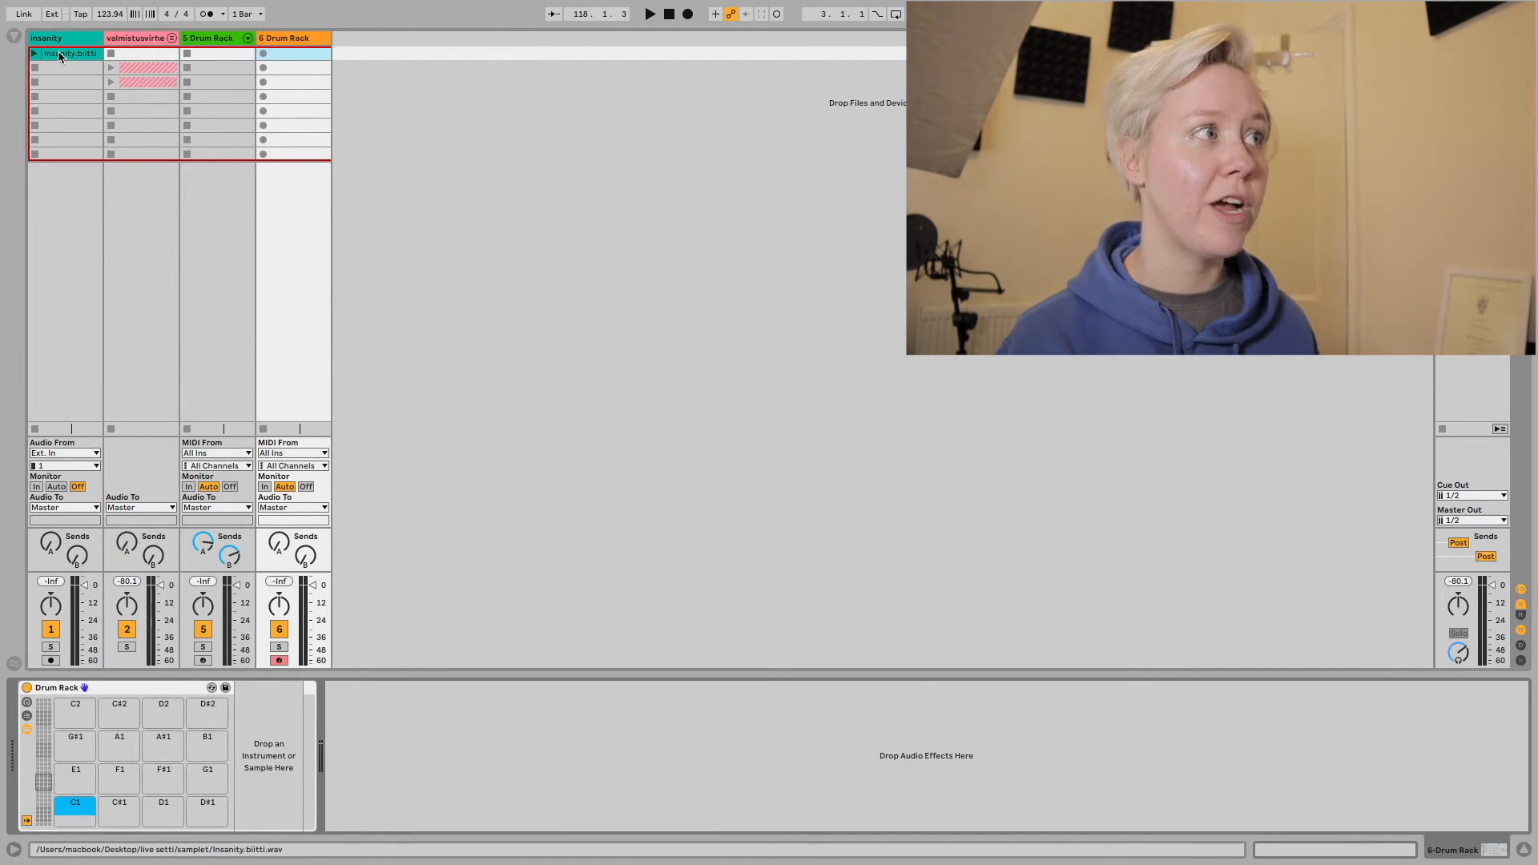
# Load the Insanity.biitti clip from the insanity track onto the Drum Rack's C1 pad and audition it.
pyautogui.moveTo(59, 53); pyautogui.dragTo(70, 811)
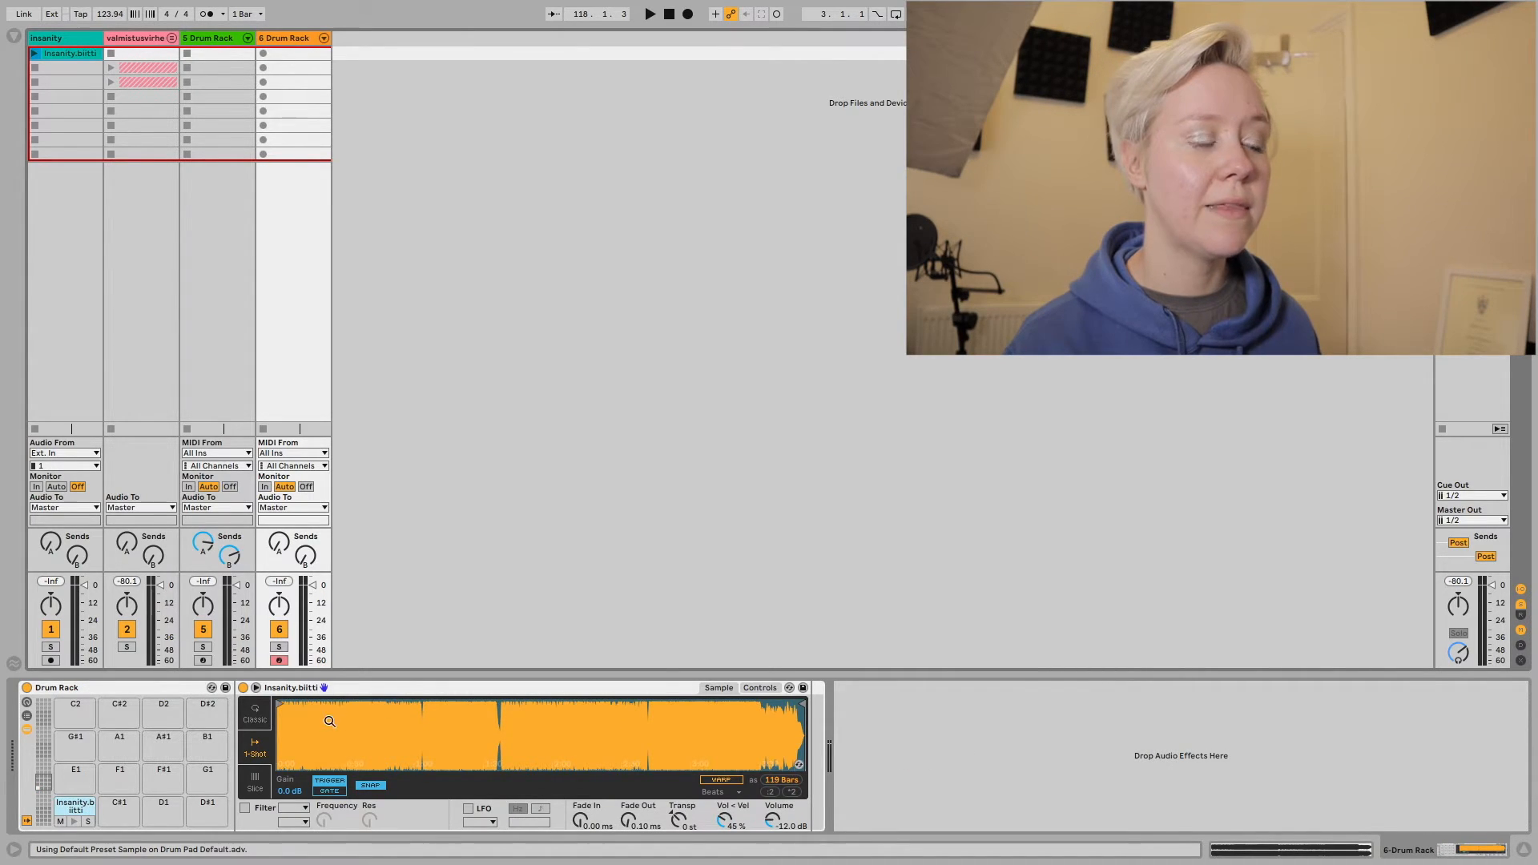
pyautogui.click(74, 821)
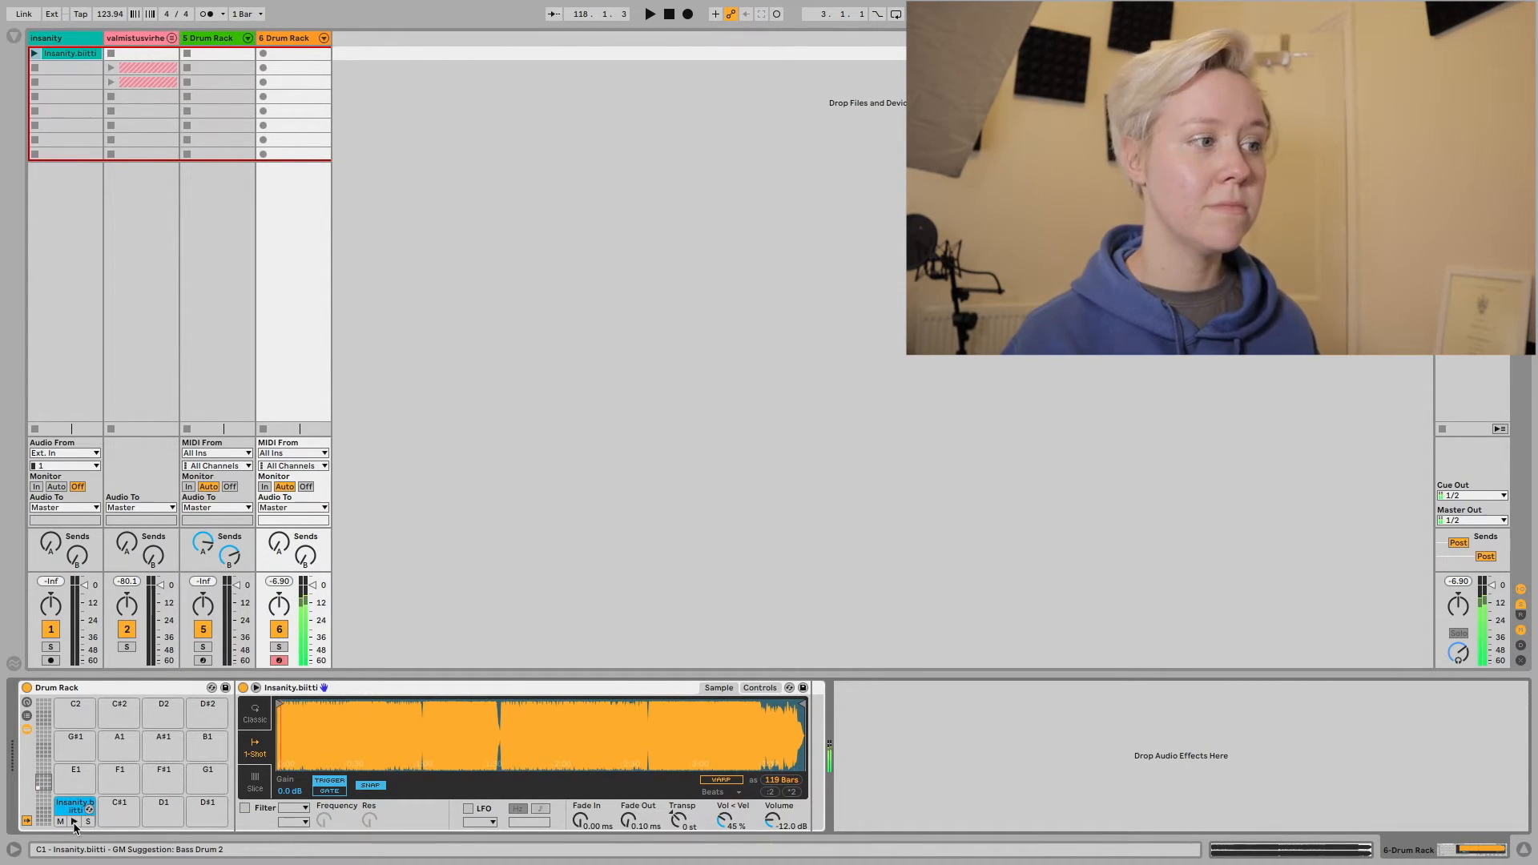
pyautogui.click(61, 822)
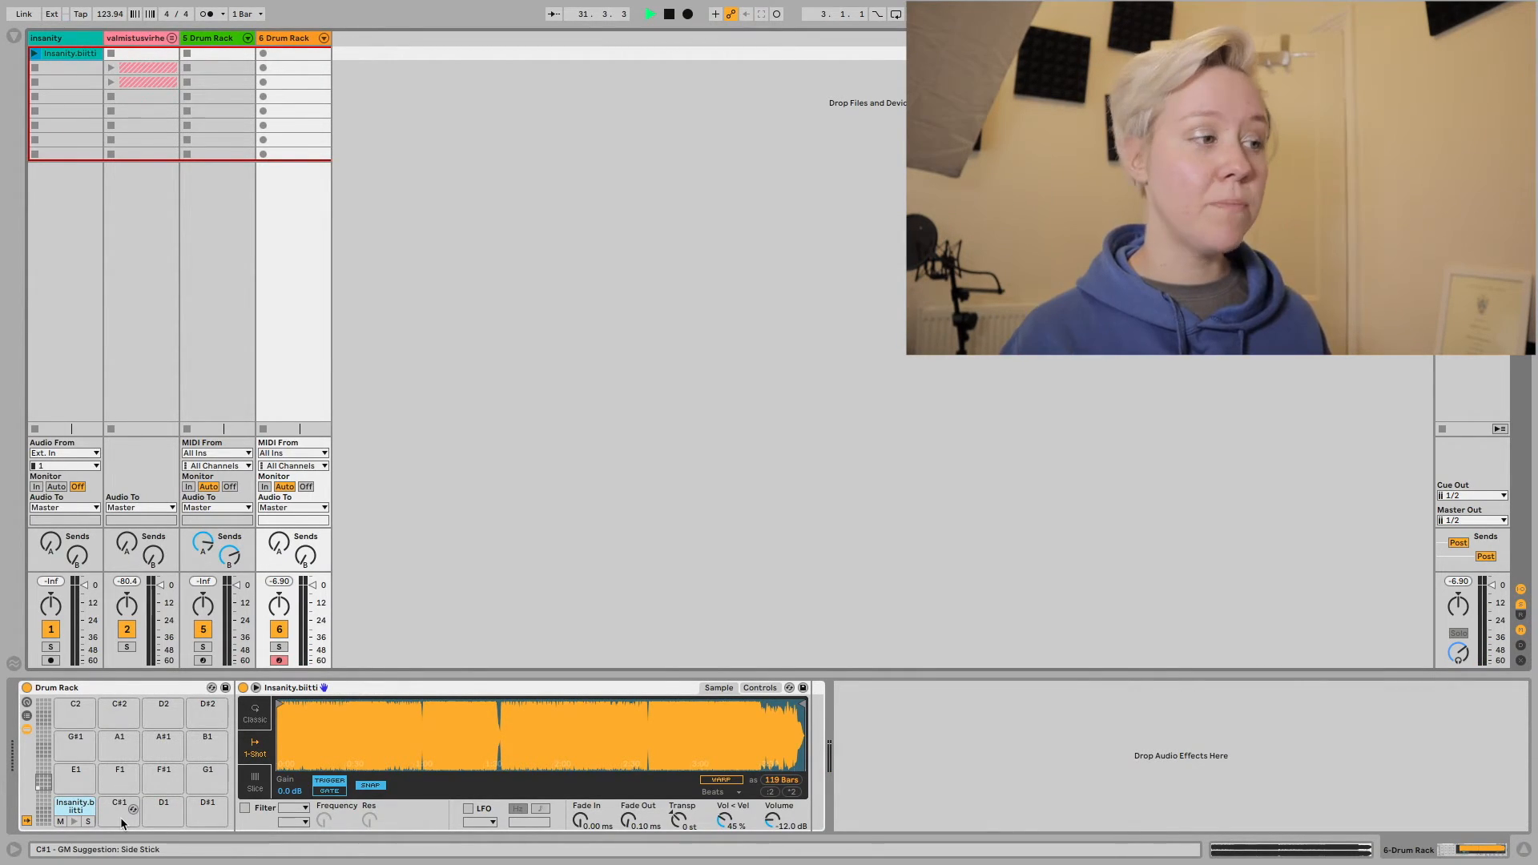
# Show the browser and search the Samples category for "kick b".
pyautogui.click(16, 37)
pyautogui.click(44, 285)
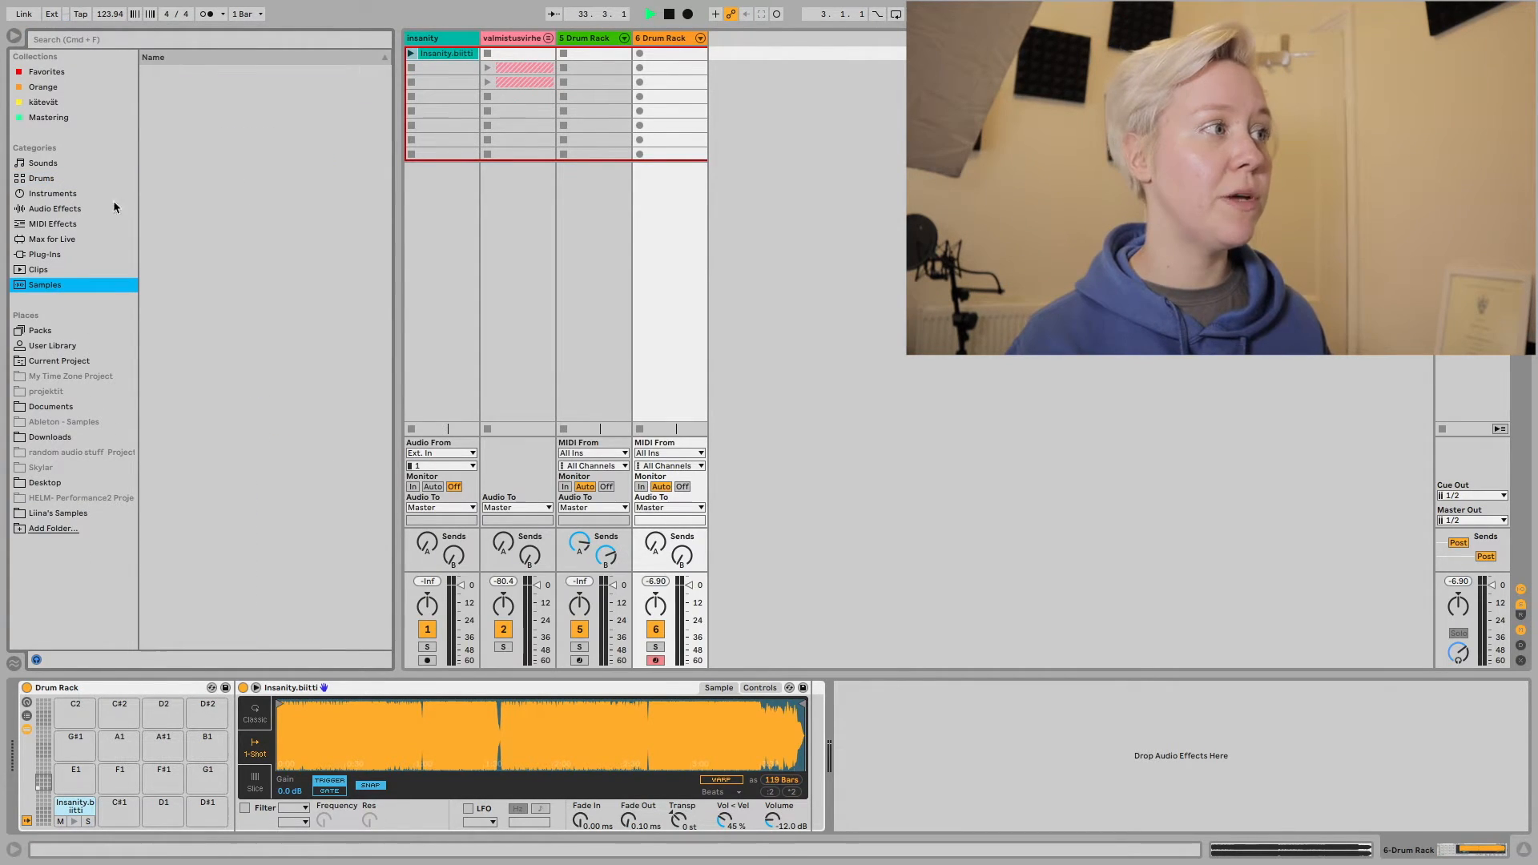
pyautogui.click(100, 38)
pyautogui.write('k')
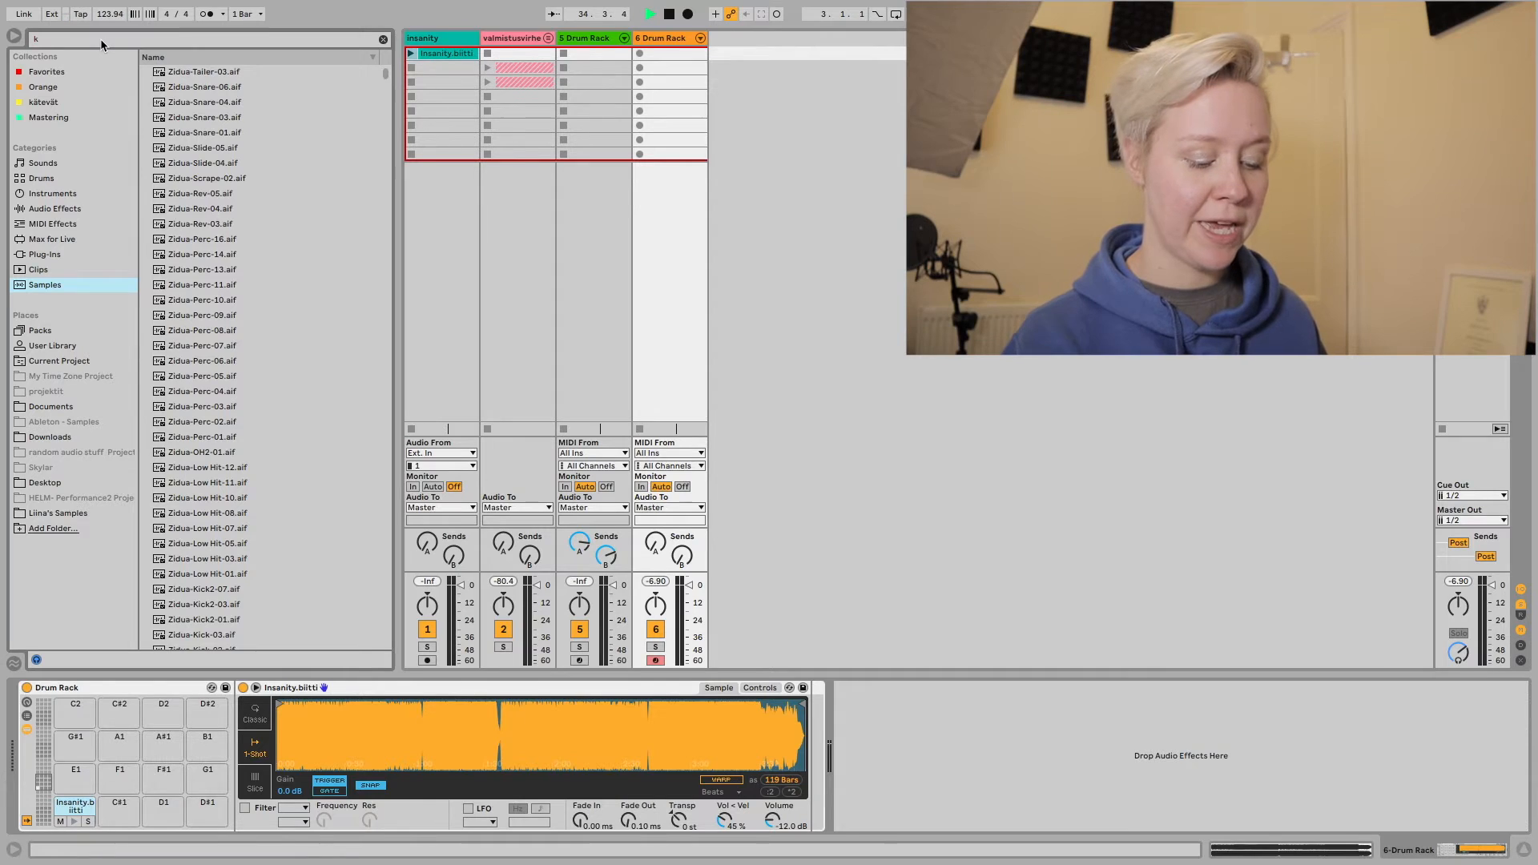
pyautogui.write('ick b')
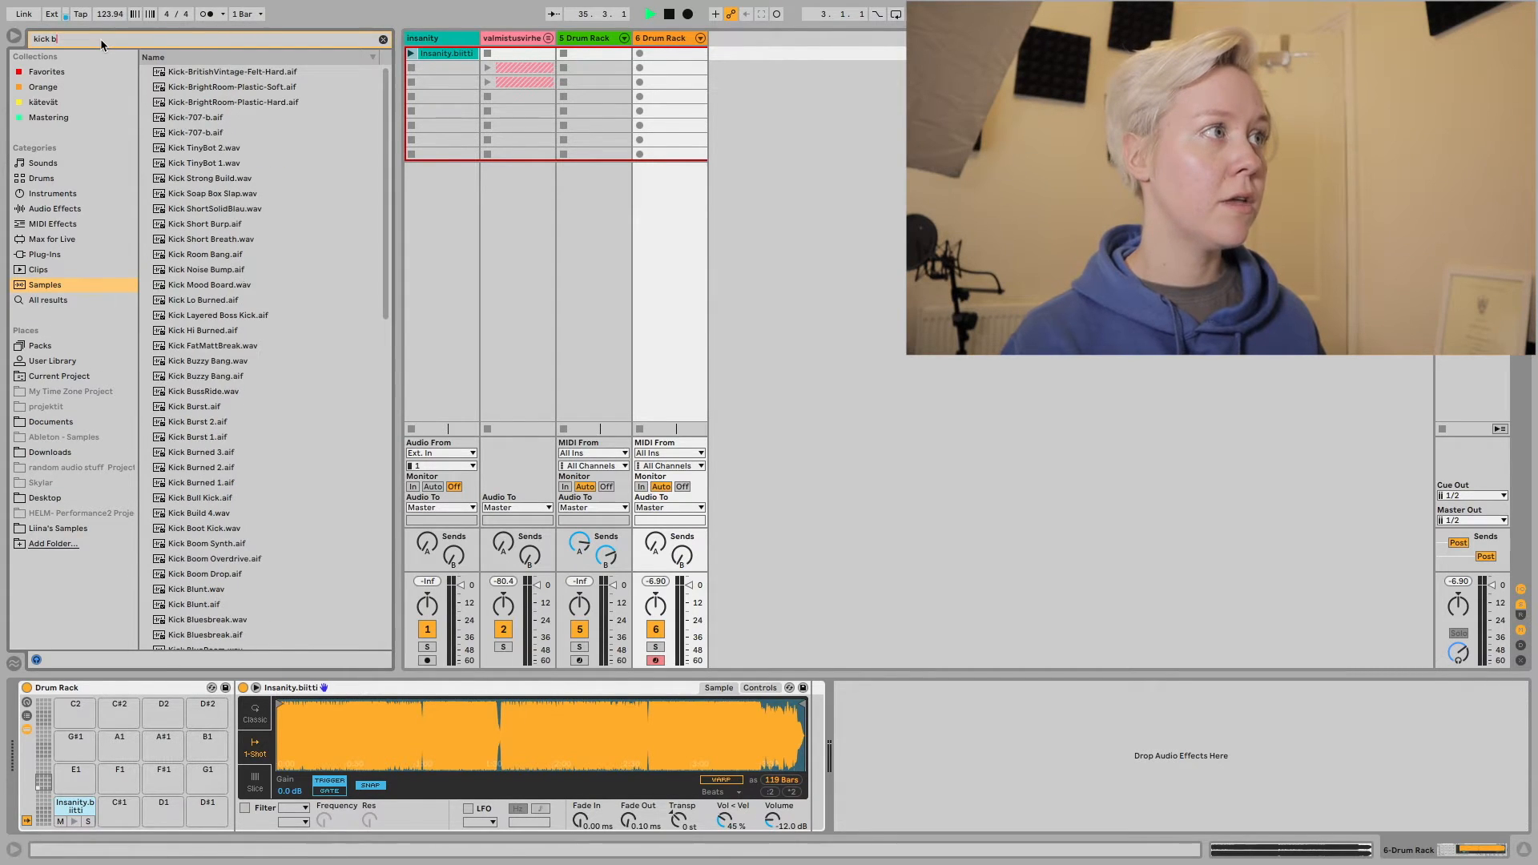
# Preview a few kick samples, load Kick Burned 3.aif onto the Drum Rack's E1 pad and audition it.
pyautogui.click(220, 208)
pyautogui.click(223, 238)
pyautogui.click(222, 453)
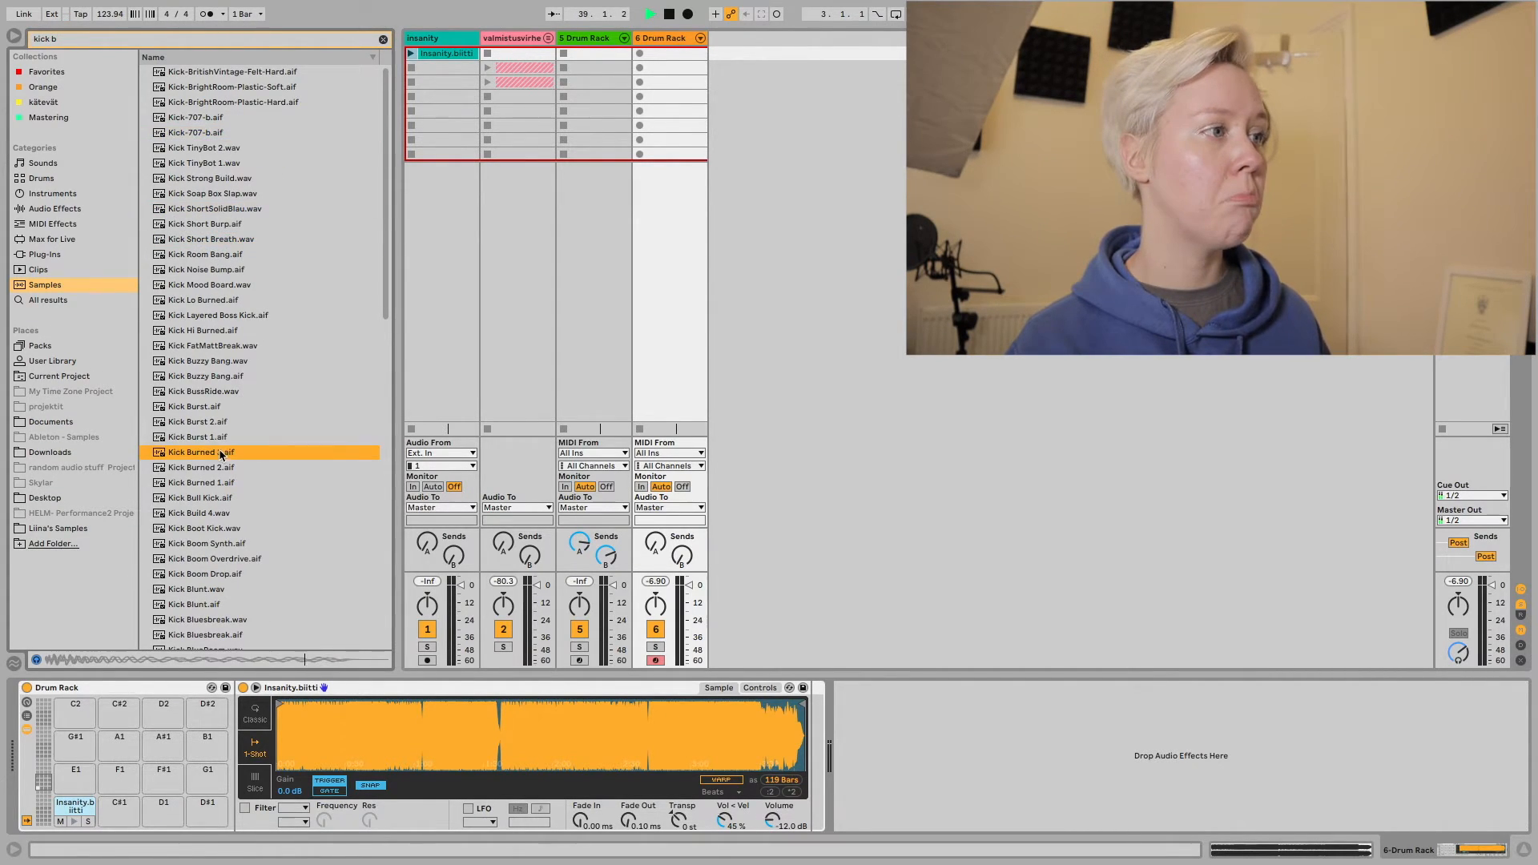
pyautogui.moveTo(207, 513); pyautogui.dragTo(76, 767)
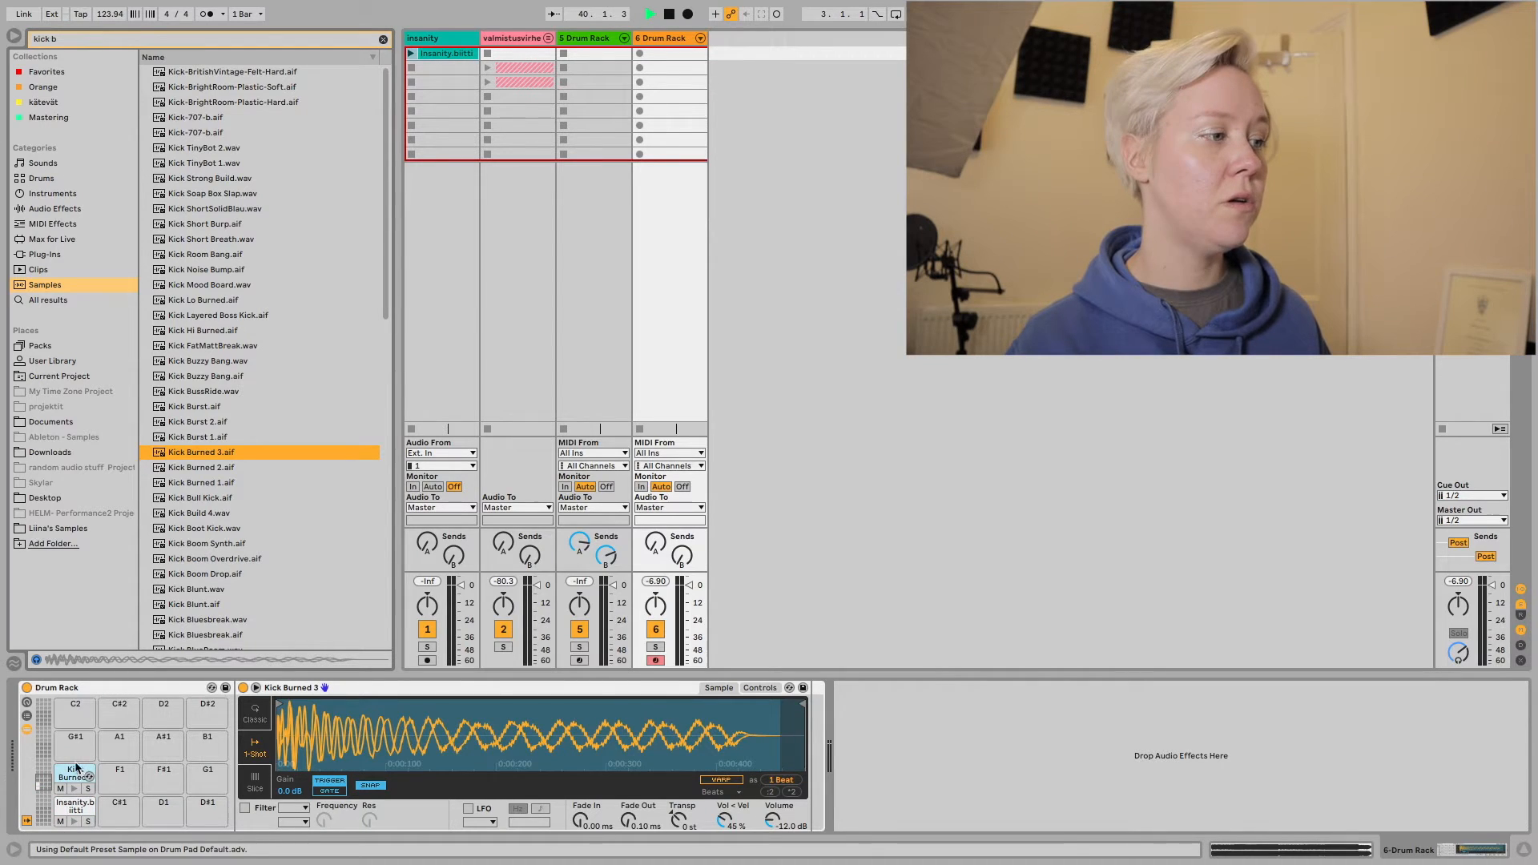
pyautogui.click(74, 790)
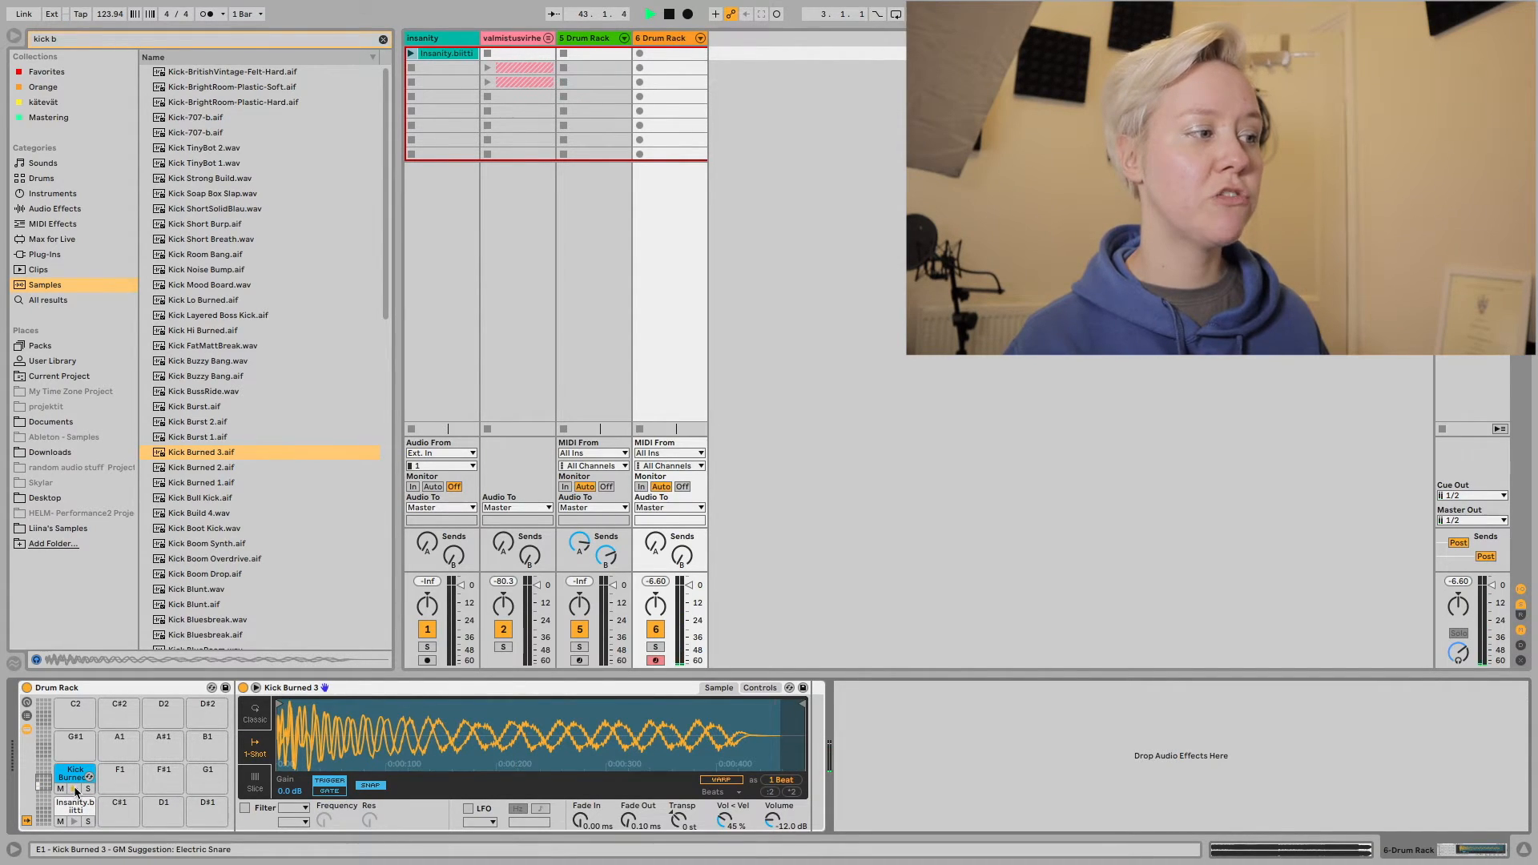
pyautogui.click(74, 790)
pyautogui.click(75, 790)
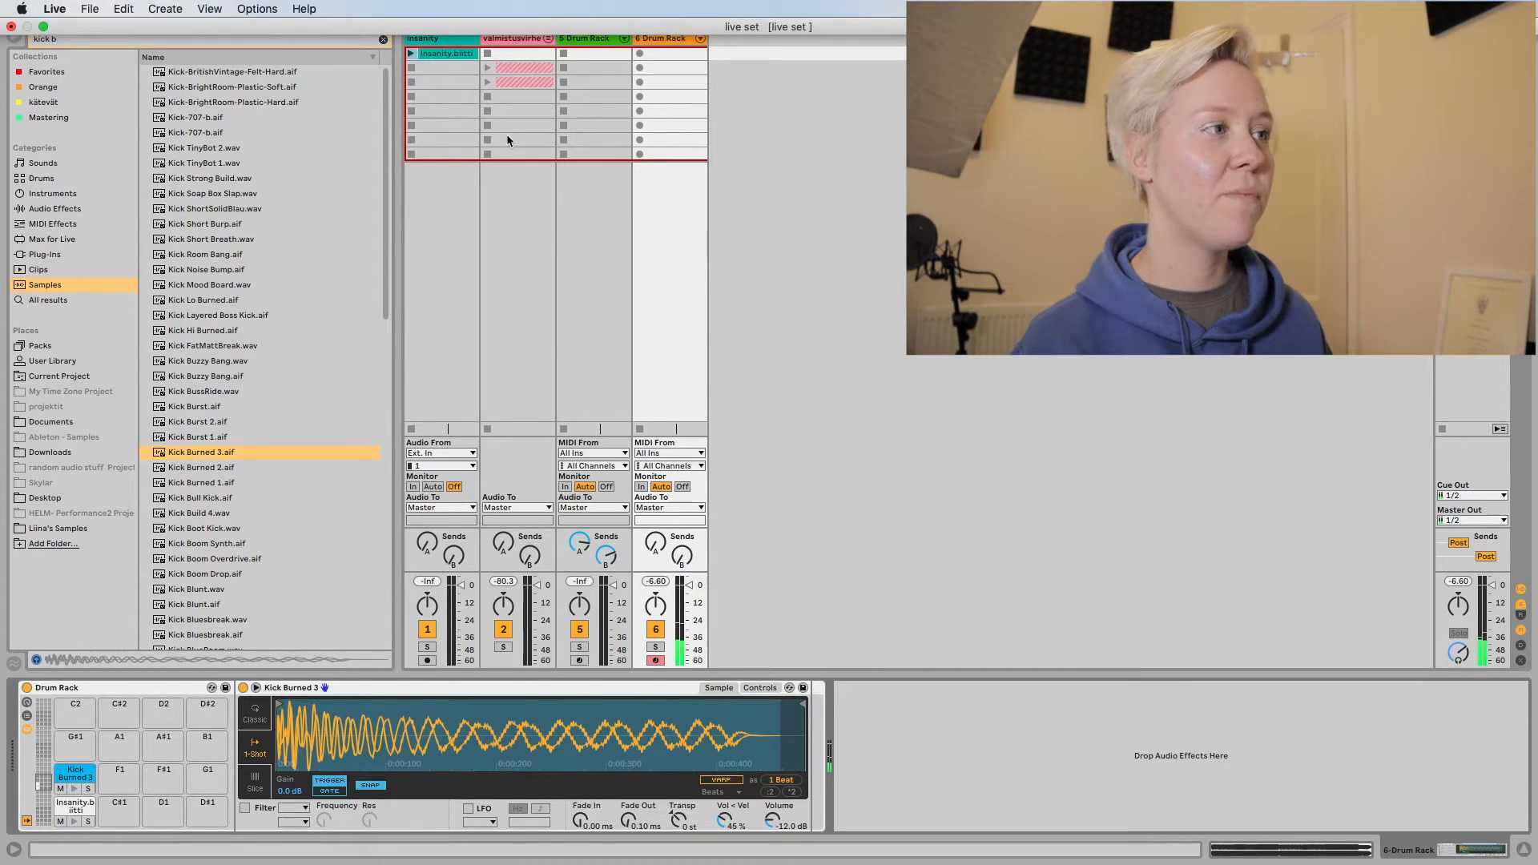
# Clear the sample search, hide the browser and select the Insanity.biitti pad in the Drum Rack.
pyautogui.click(383, 38)
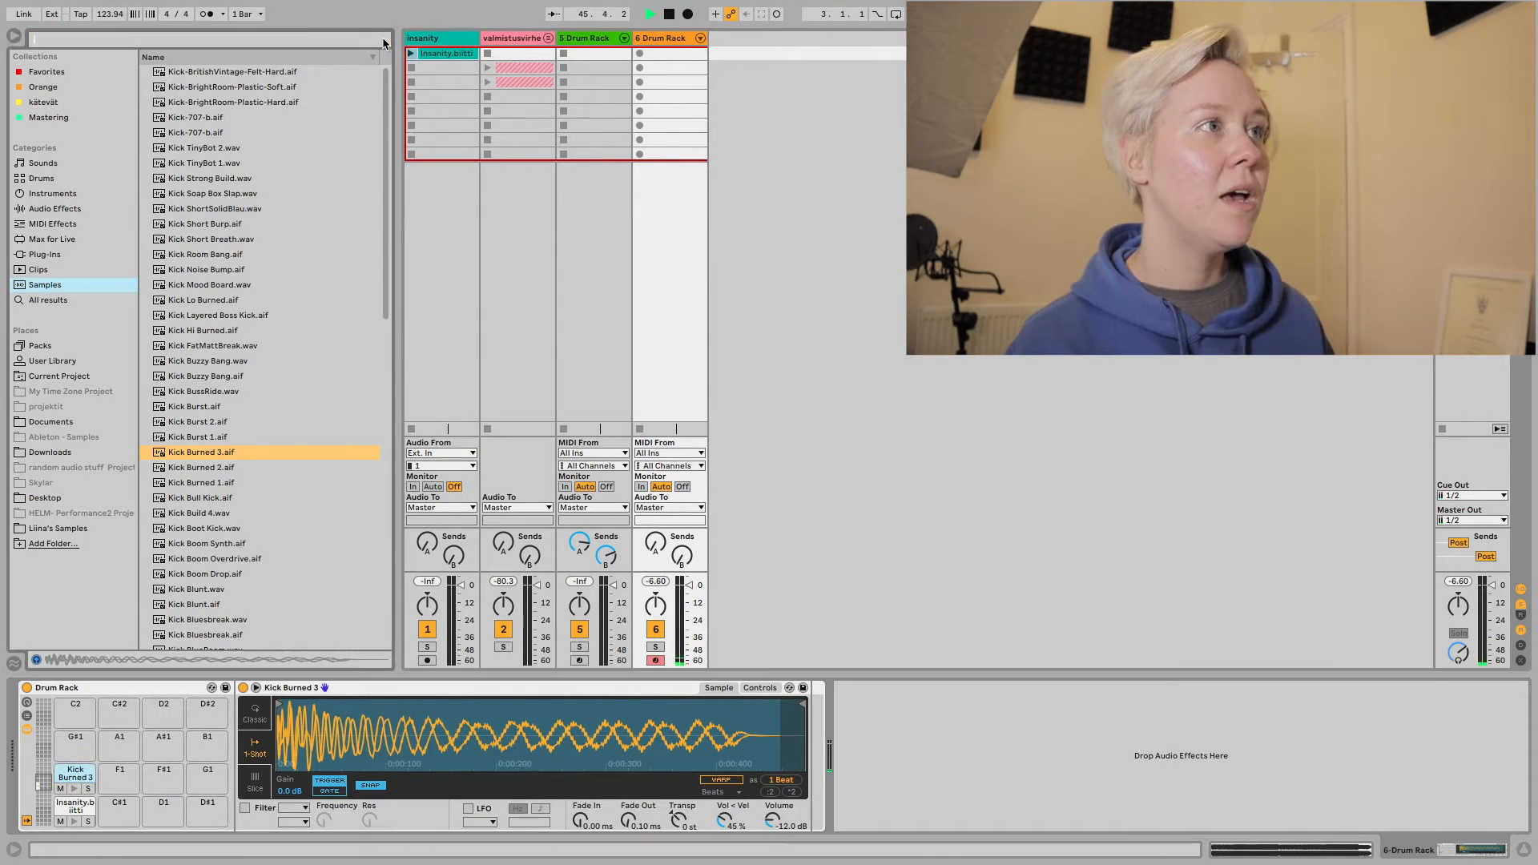
pyautogui.click(6, 38)
pyautogui.click(14, 36)
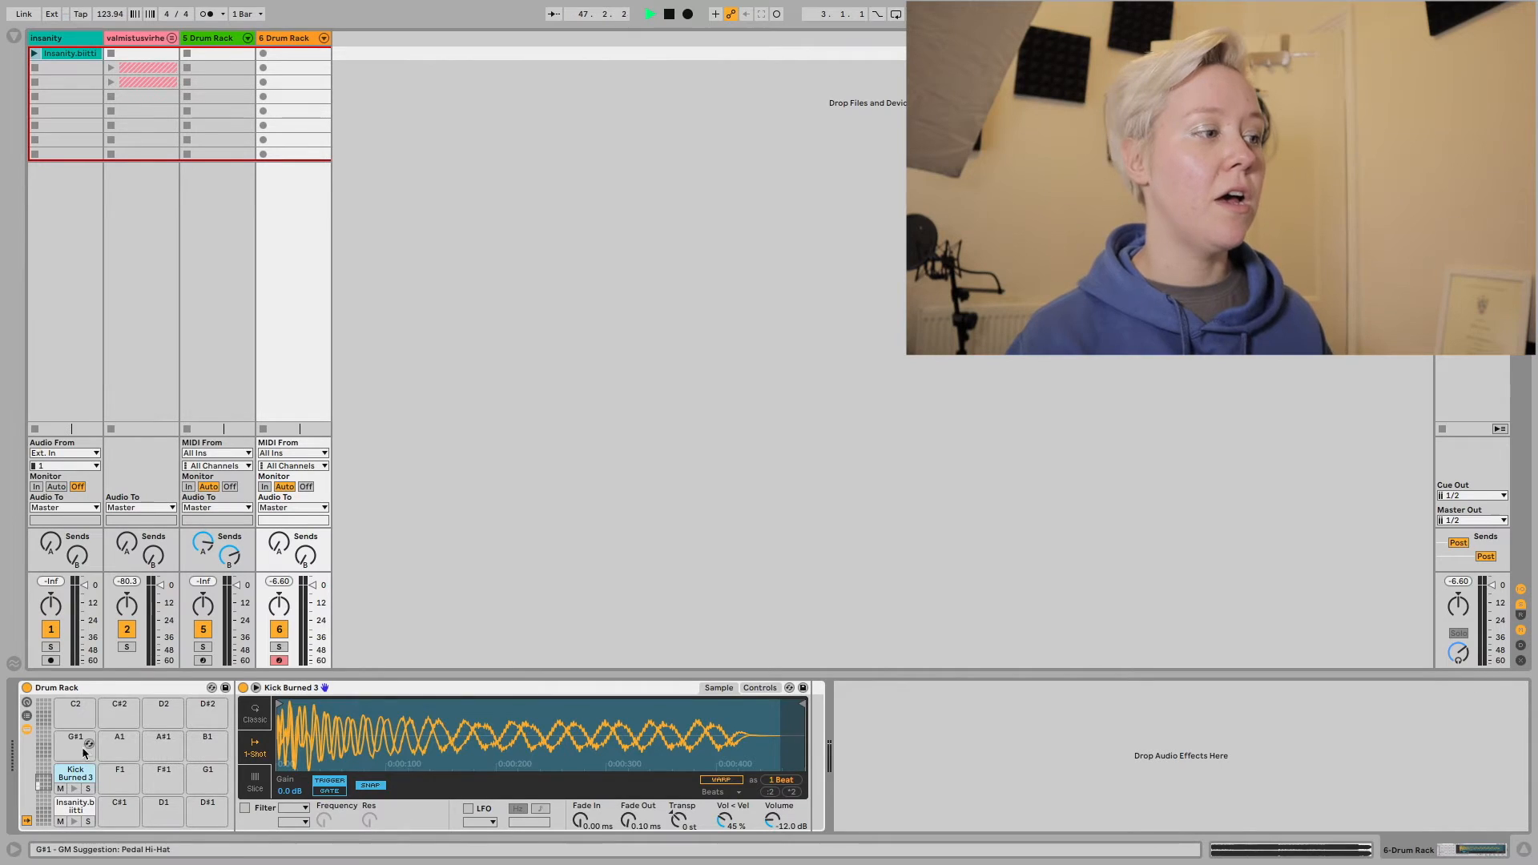
pyautogui.click(80, 807)
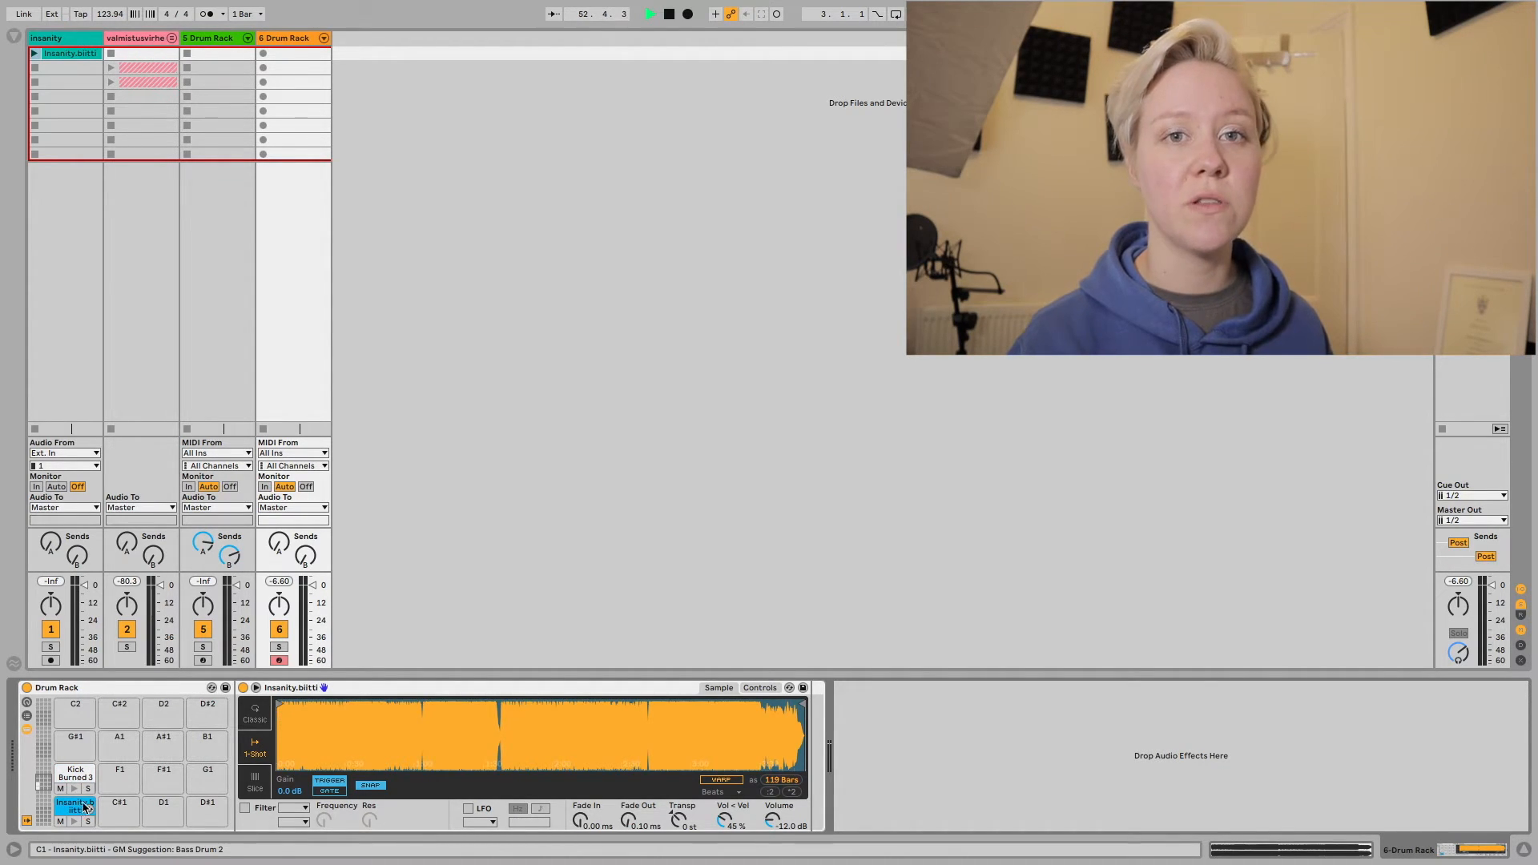
# Select the empty C#1 pad and search the browser's samples for "synth".
pyautogui.click(14, 37)
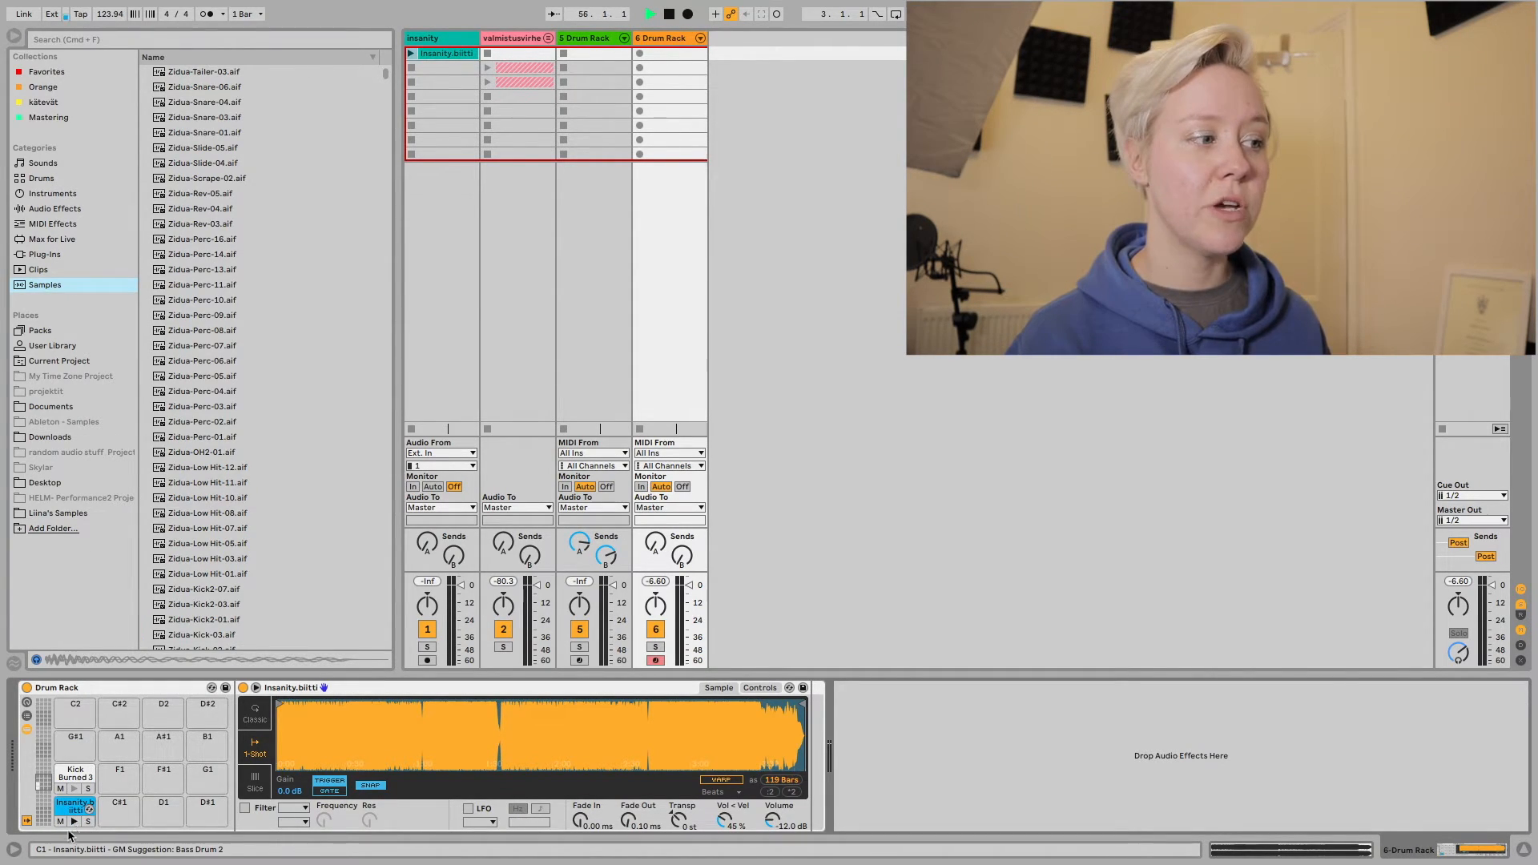
pyautogui.click(111, 814)
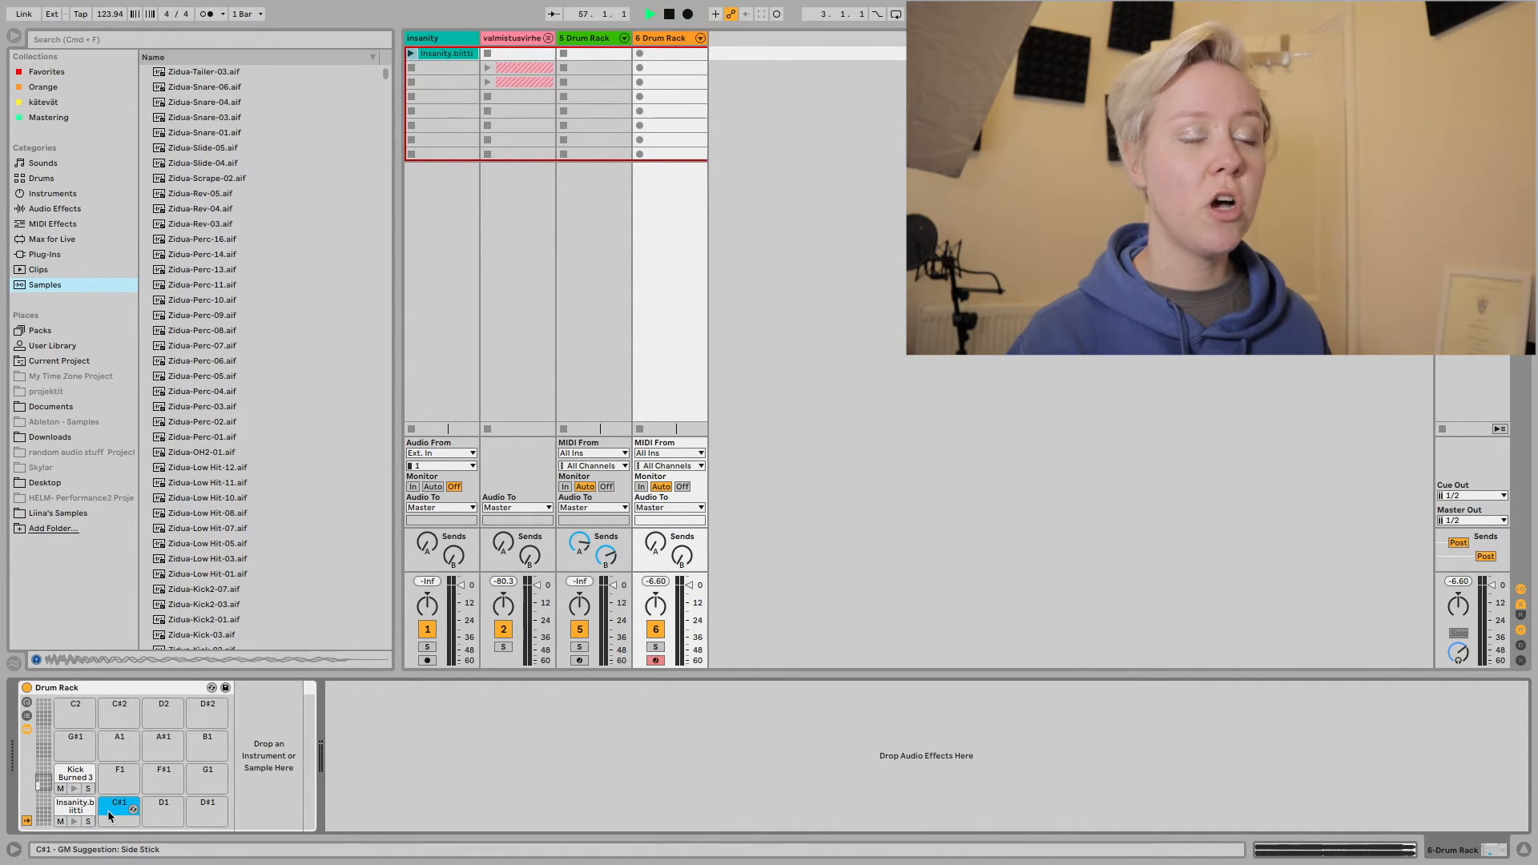
pyautogui.click(102, 42)
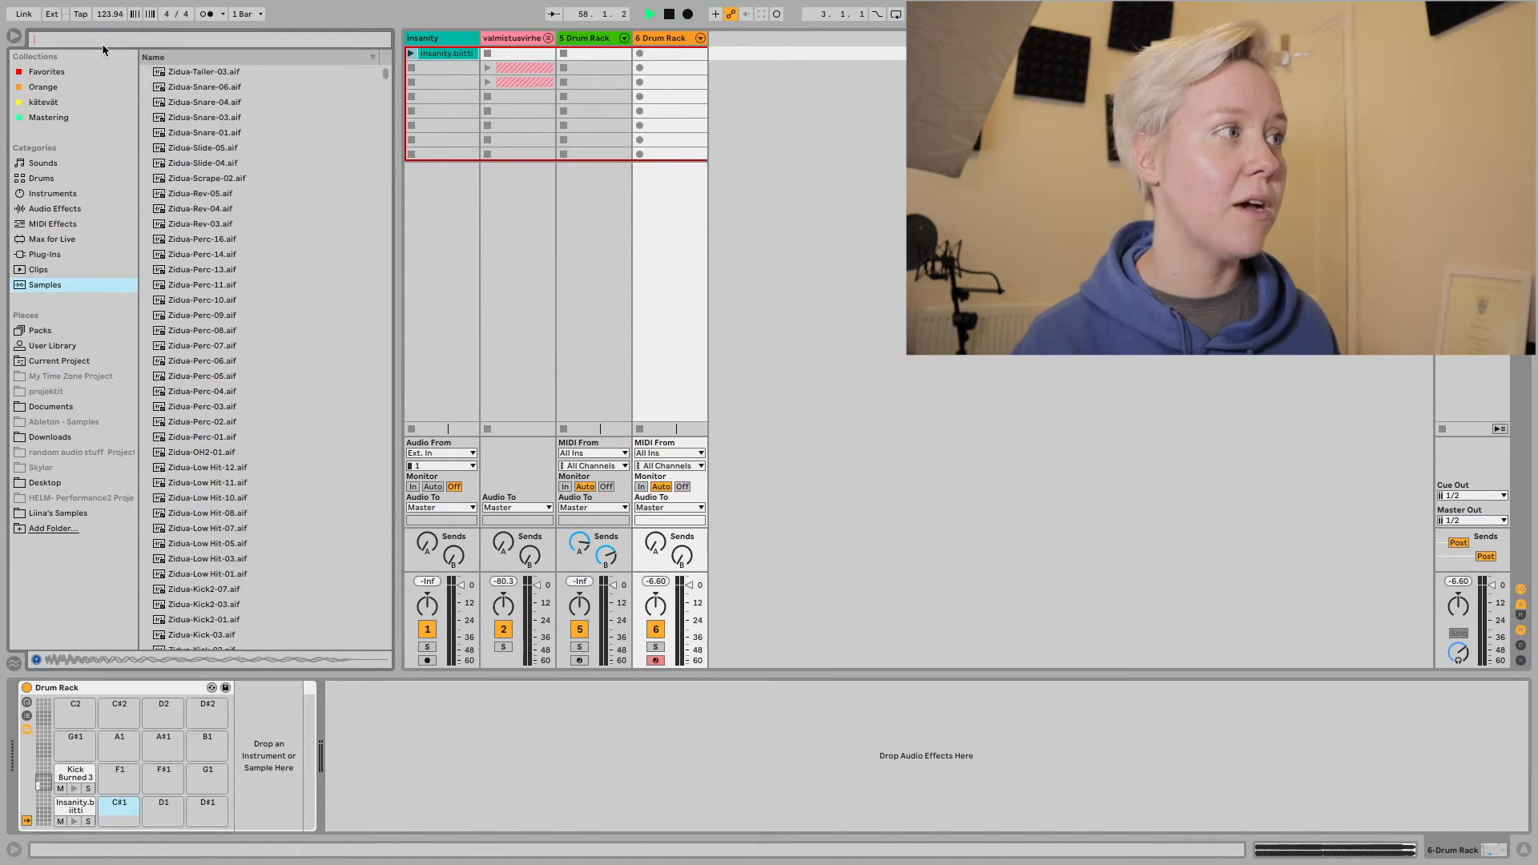
pyautogui.write('synth')
# Preview several synth samples and load Synth Space Chekov 6.aif onto the Drum Rack's C#1 pad.
pyautogui.click(237, 226)
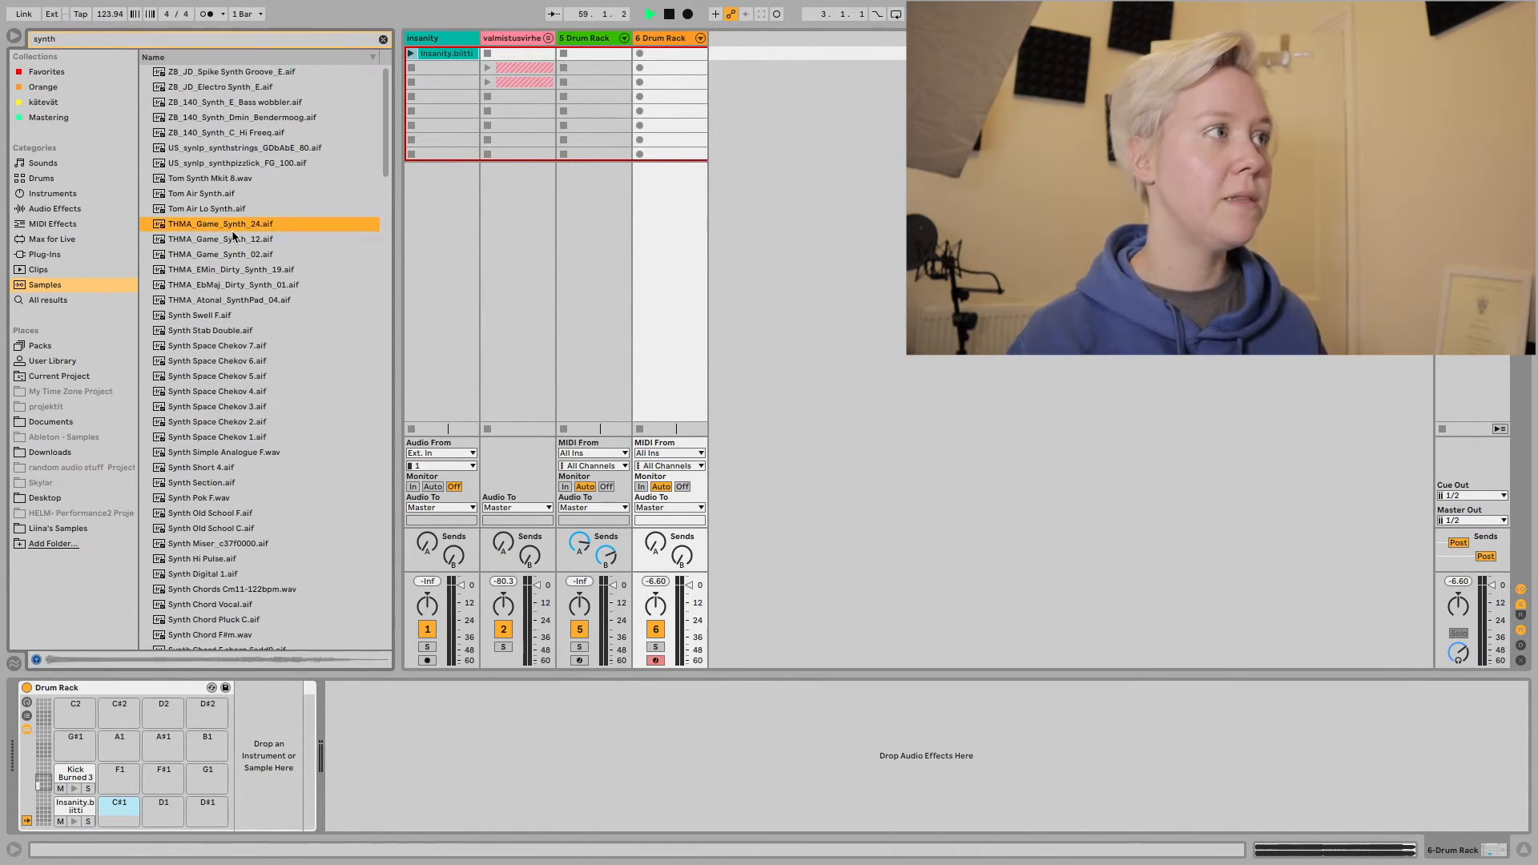
pyautogui.click(229, 271)
pyautogui.click(224, 362)
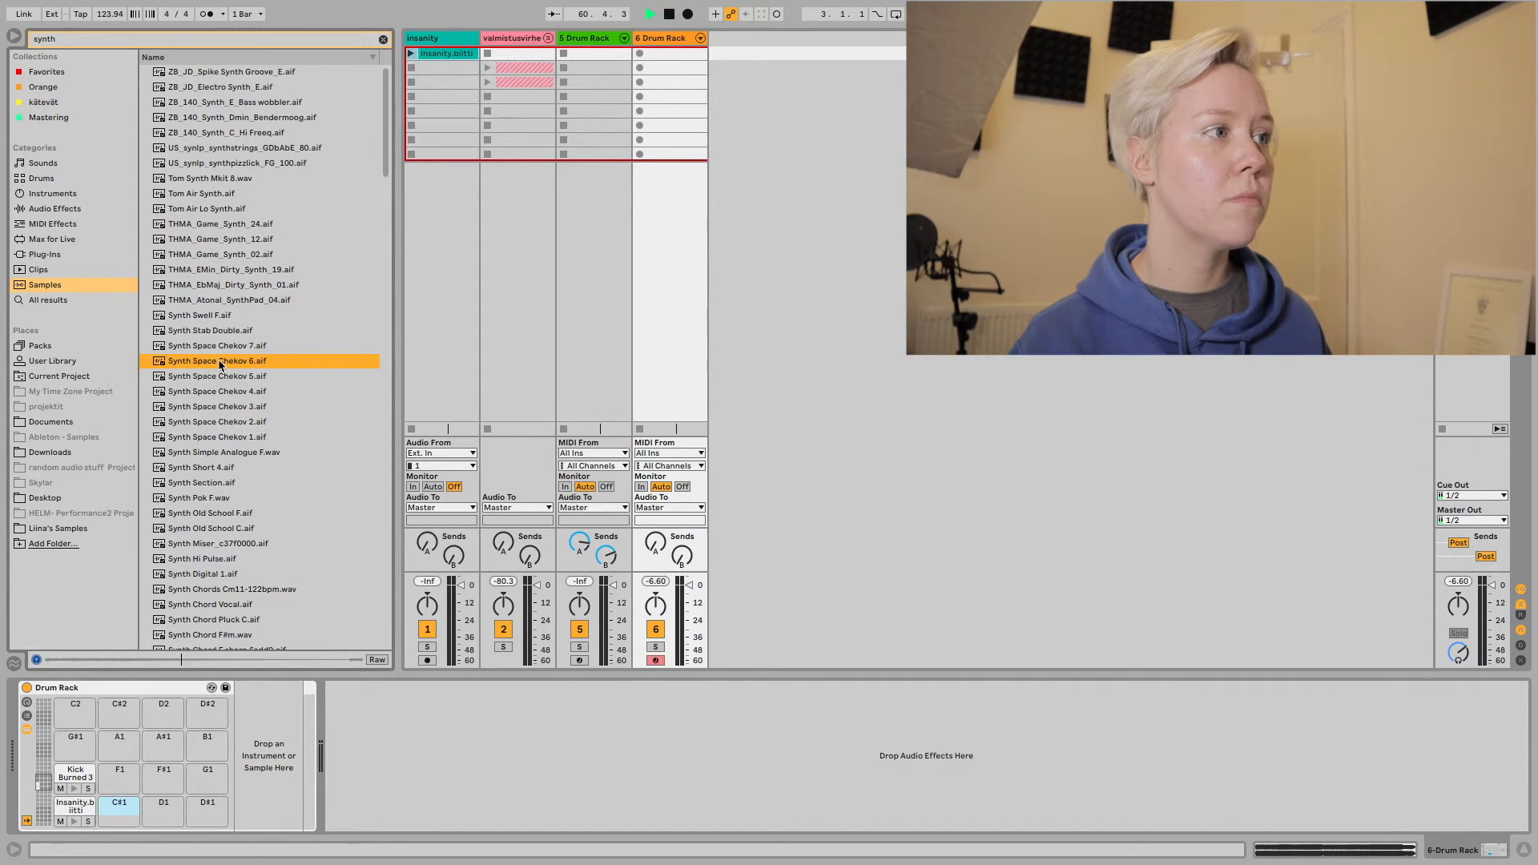
pyautogui.moveTo(220, 364); pyautogui.dragTo(120, 809)
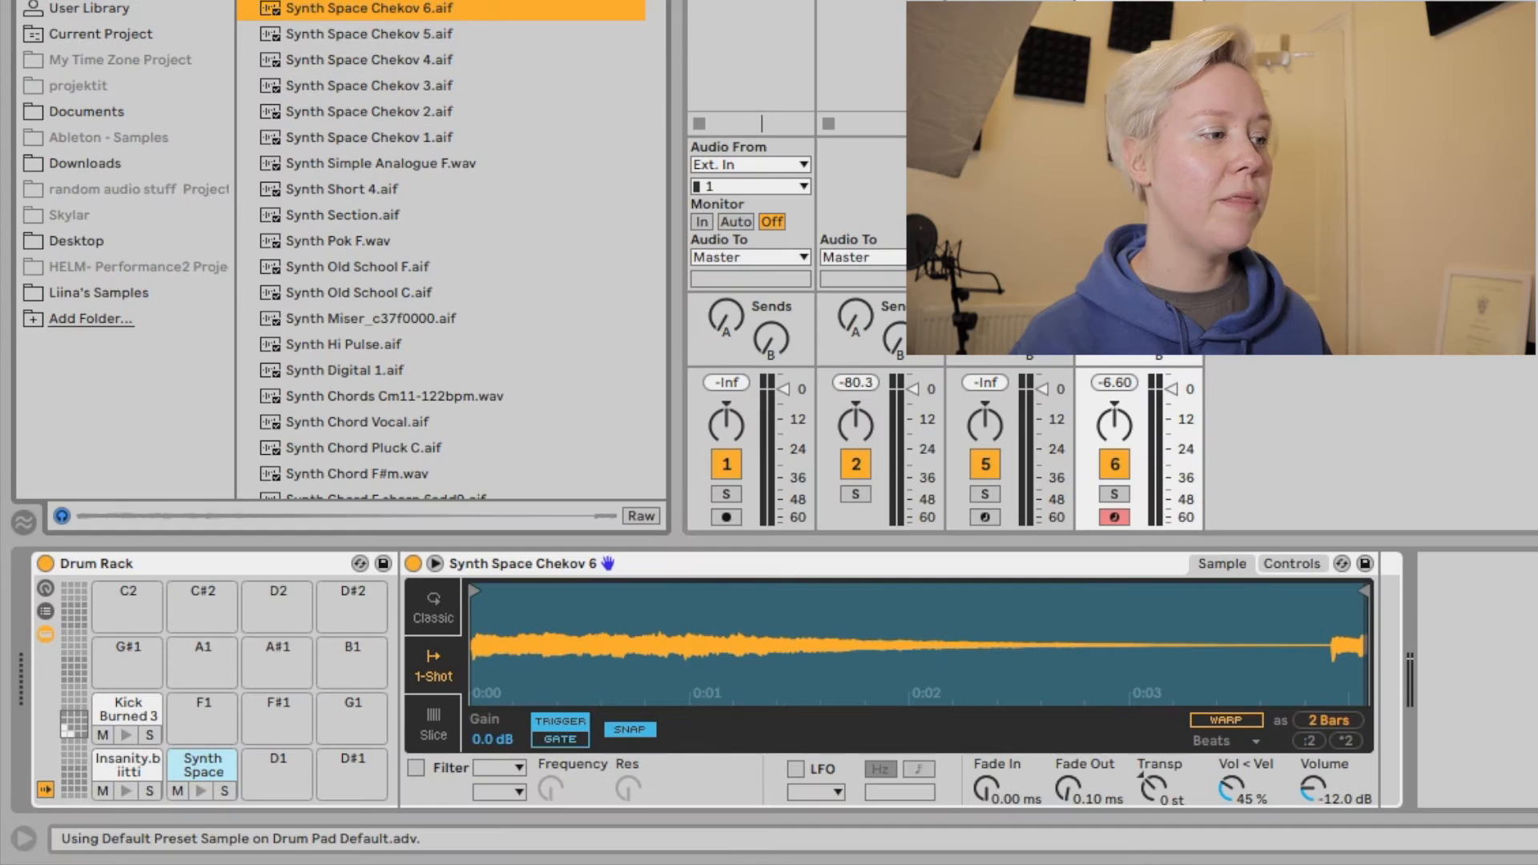
# Hide the browser and copy the Synth Space Chekov 6 pad from C#1 to pads D1 and D#1.
pyautogui.press('alt+super+b')
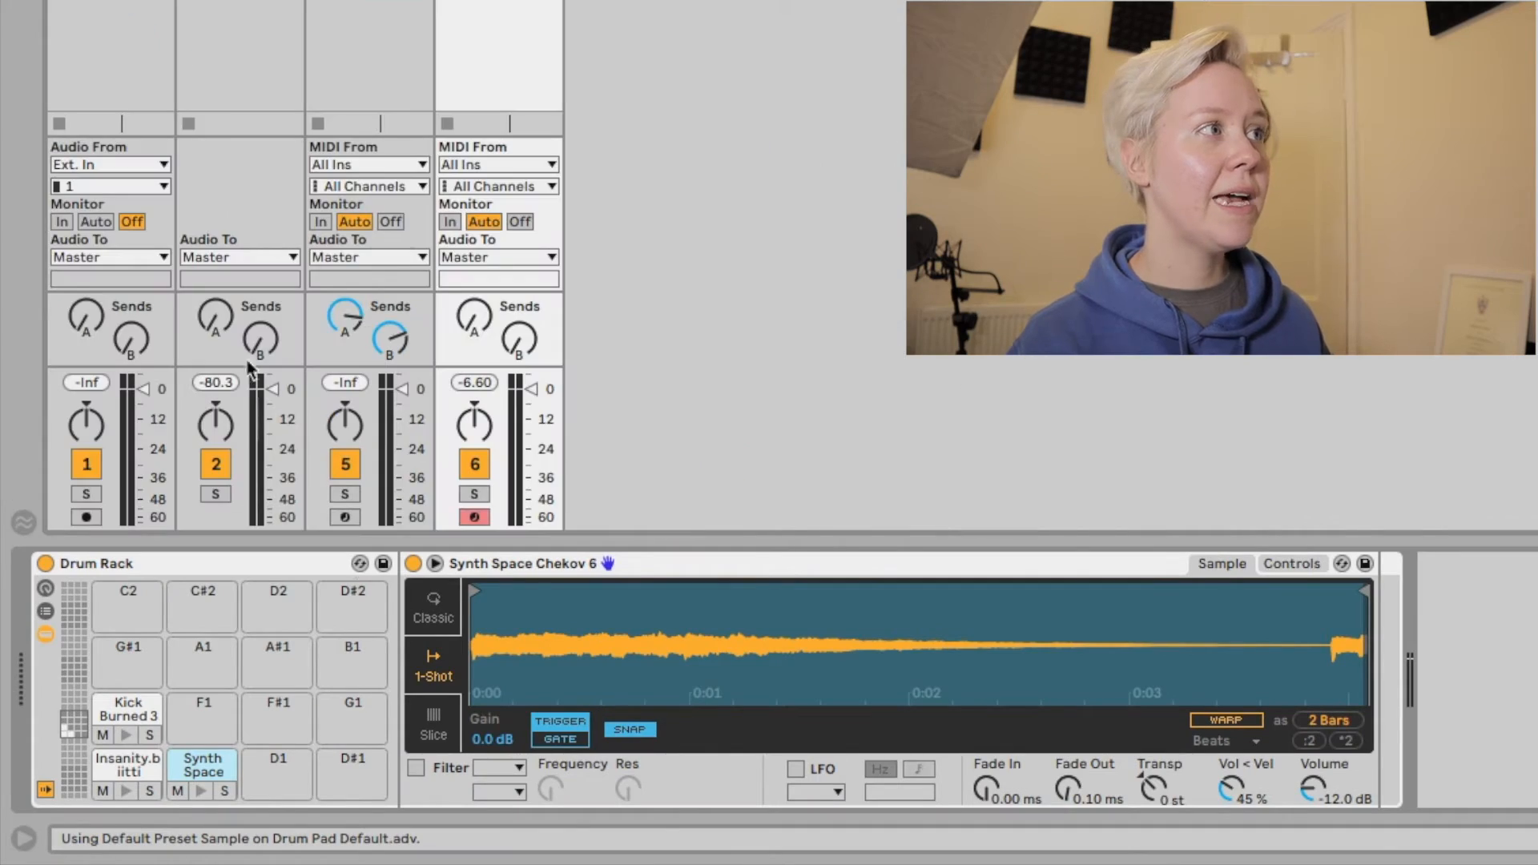
pyautogui.click(186, 777)
pyautogui.moveTo(184, 772); pyautogui.dragTo(355, 763)
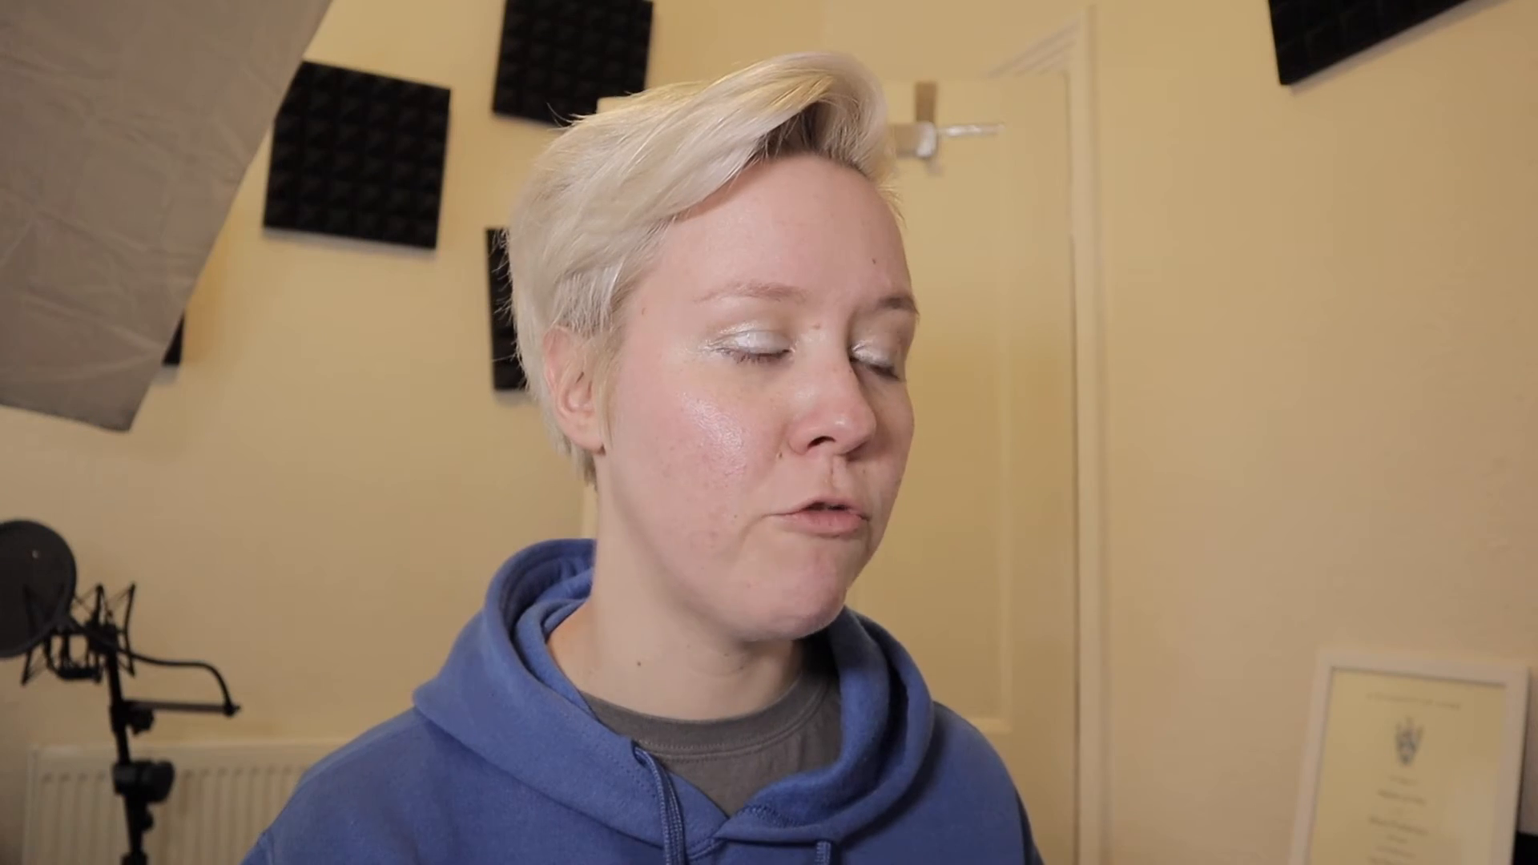
# Open the C#1 pad's Synth Space Chekov 6 sample, turn on Warp and stretch it to double length.
pyautogui.click(198, 769)
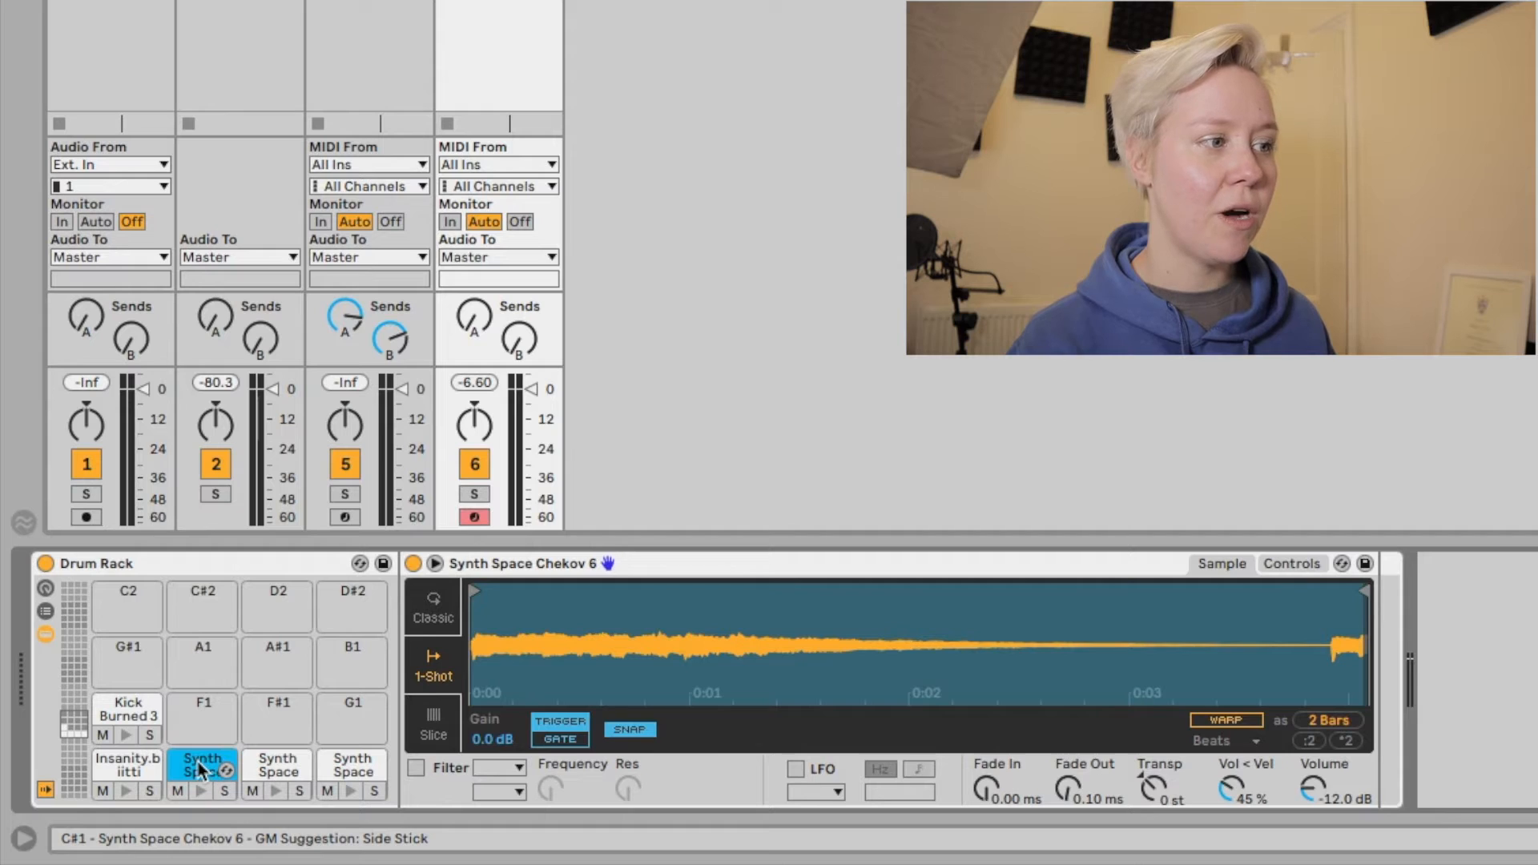
pyautogui.doubleClick(201, 767)
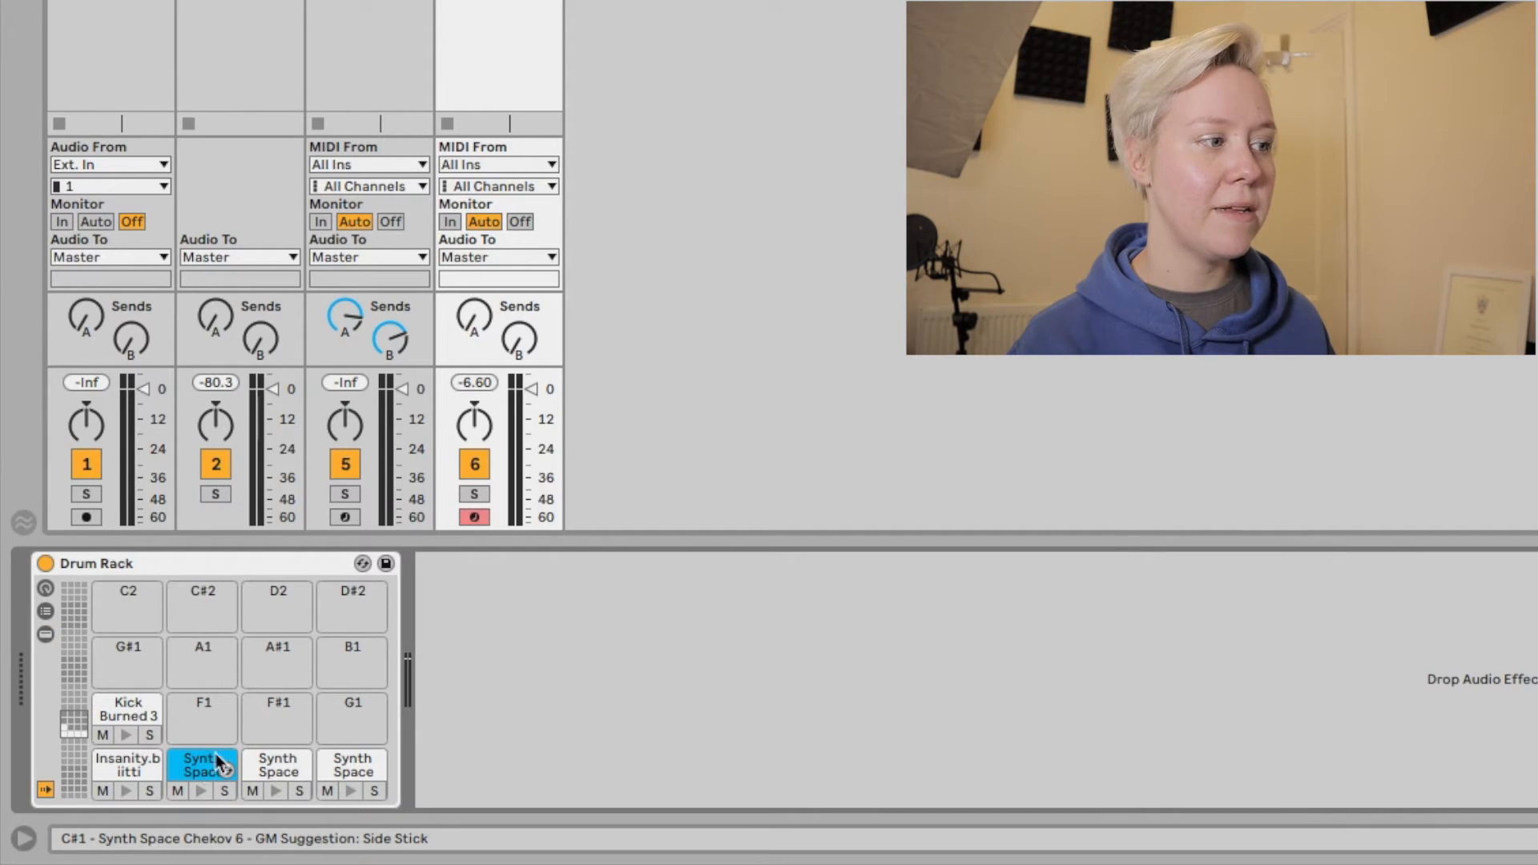
pyautogui.doubleClick(199, 772)
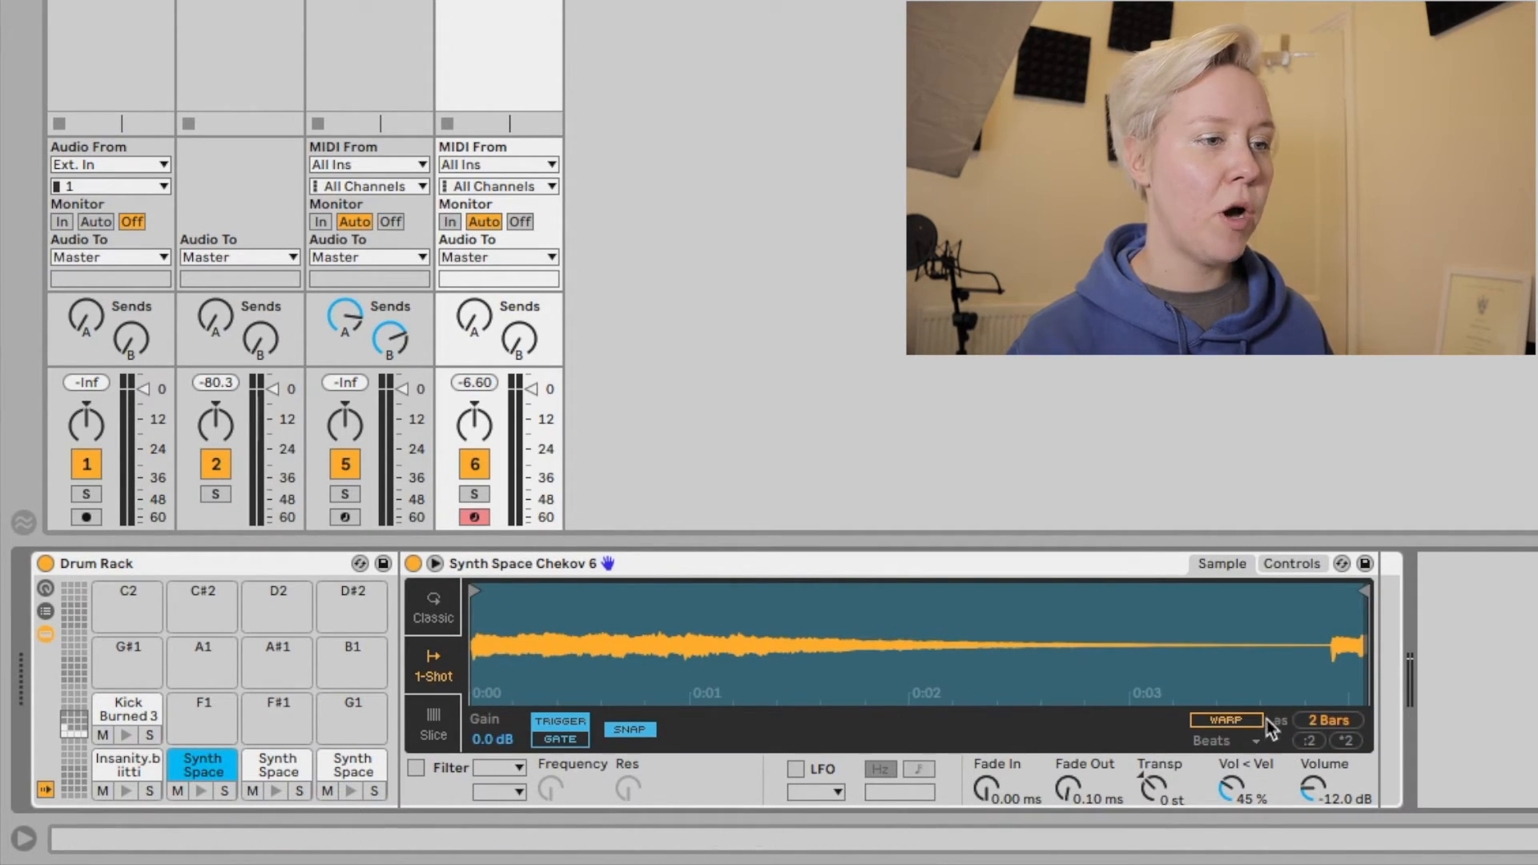
pyautogui.click(1237, 721)
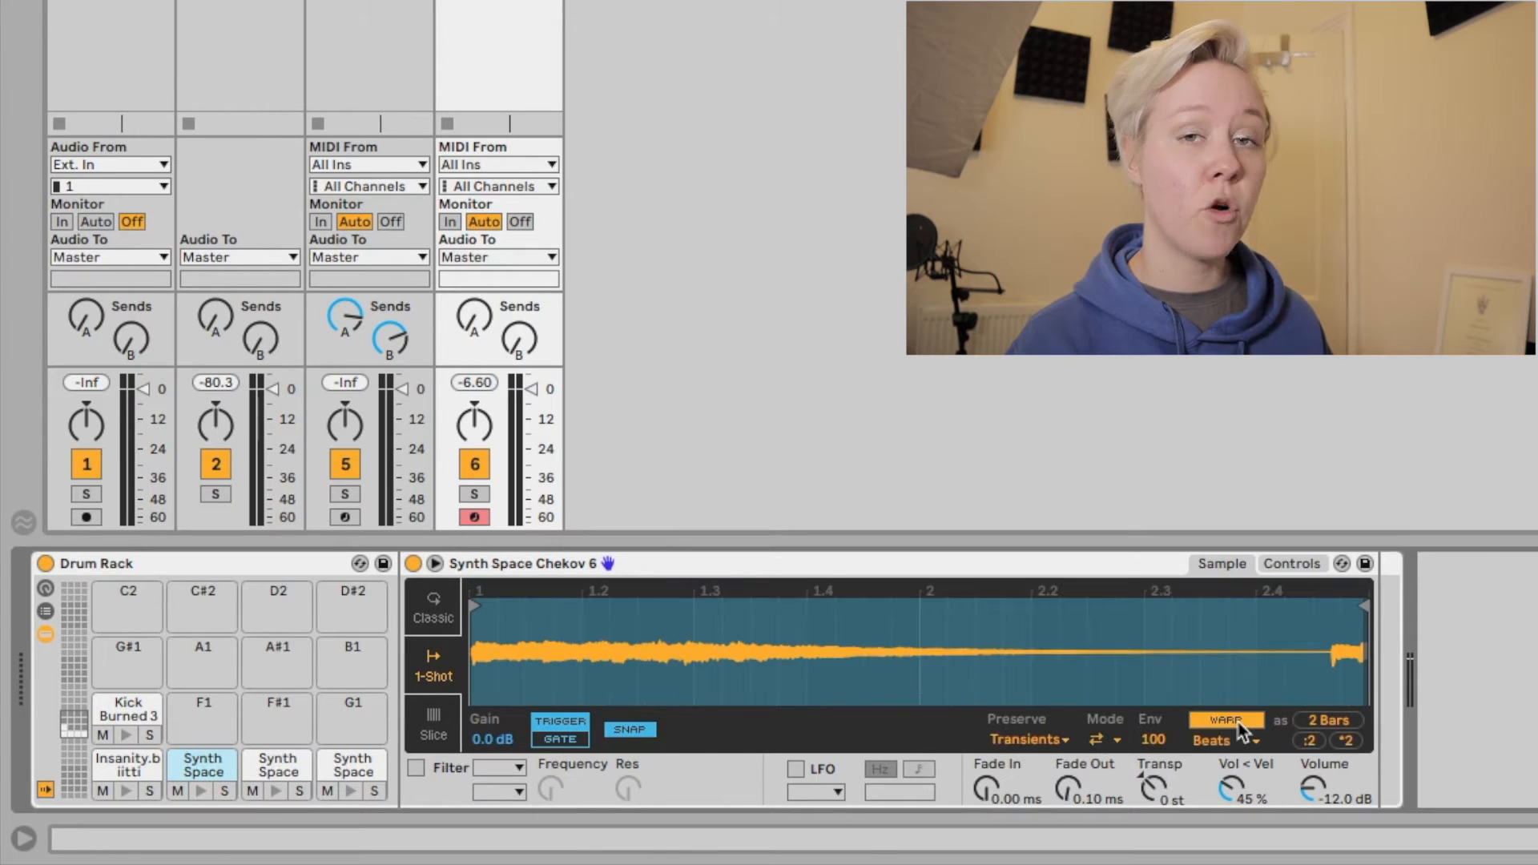
pyautogui.click(1346, 743)
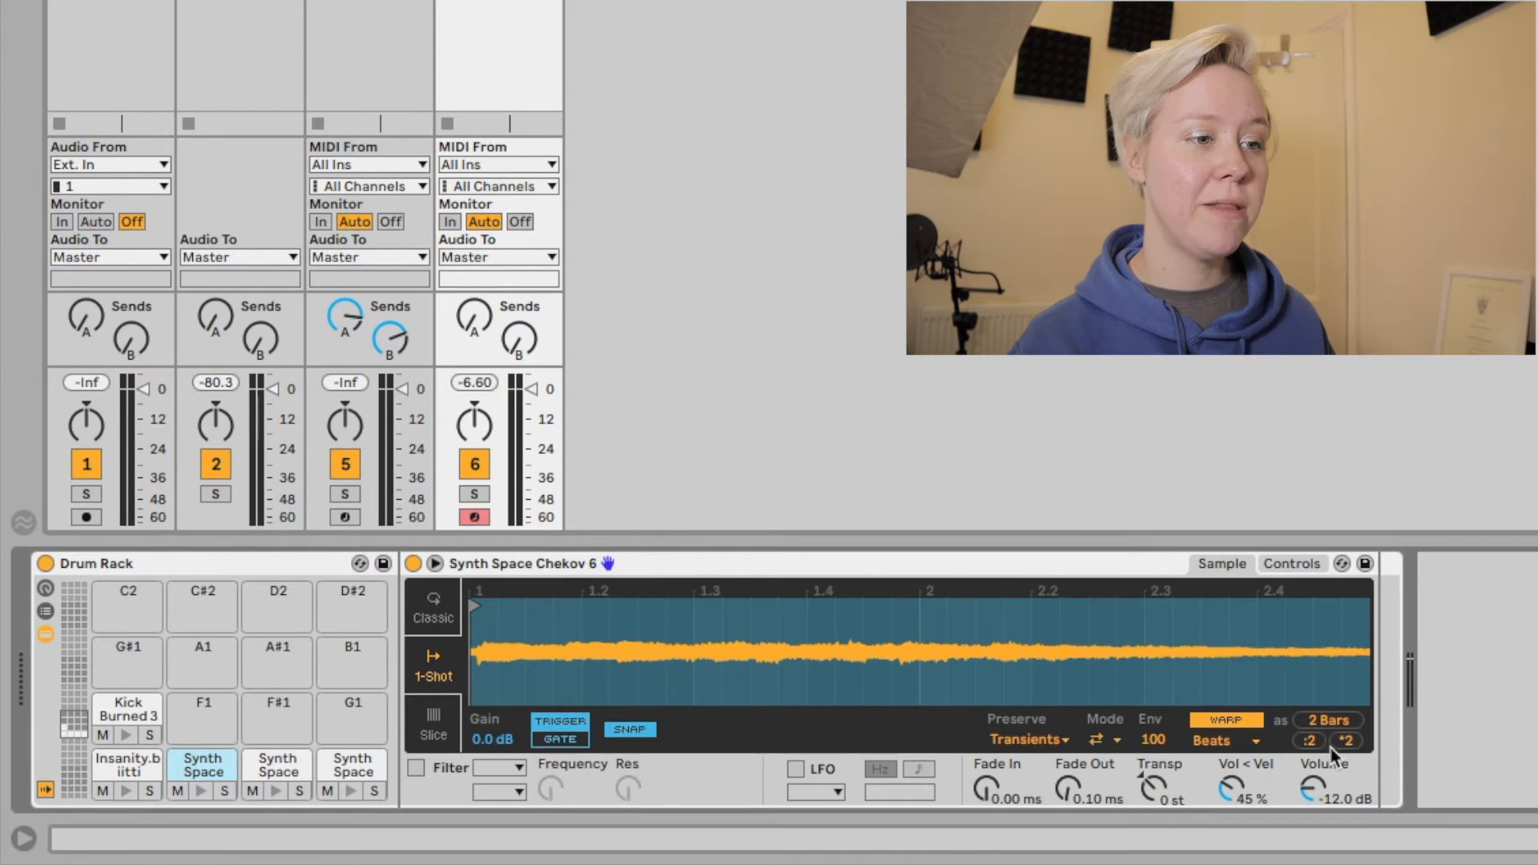
# Audition the C#1 synth pad and transpose its sample to +12 st.
pyautogui.click(201, 790)
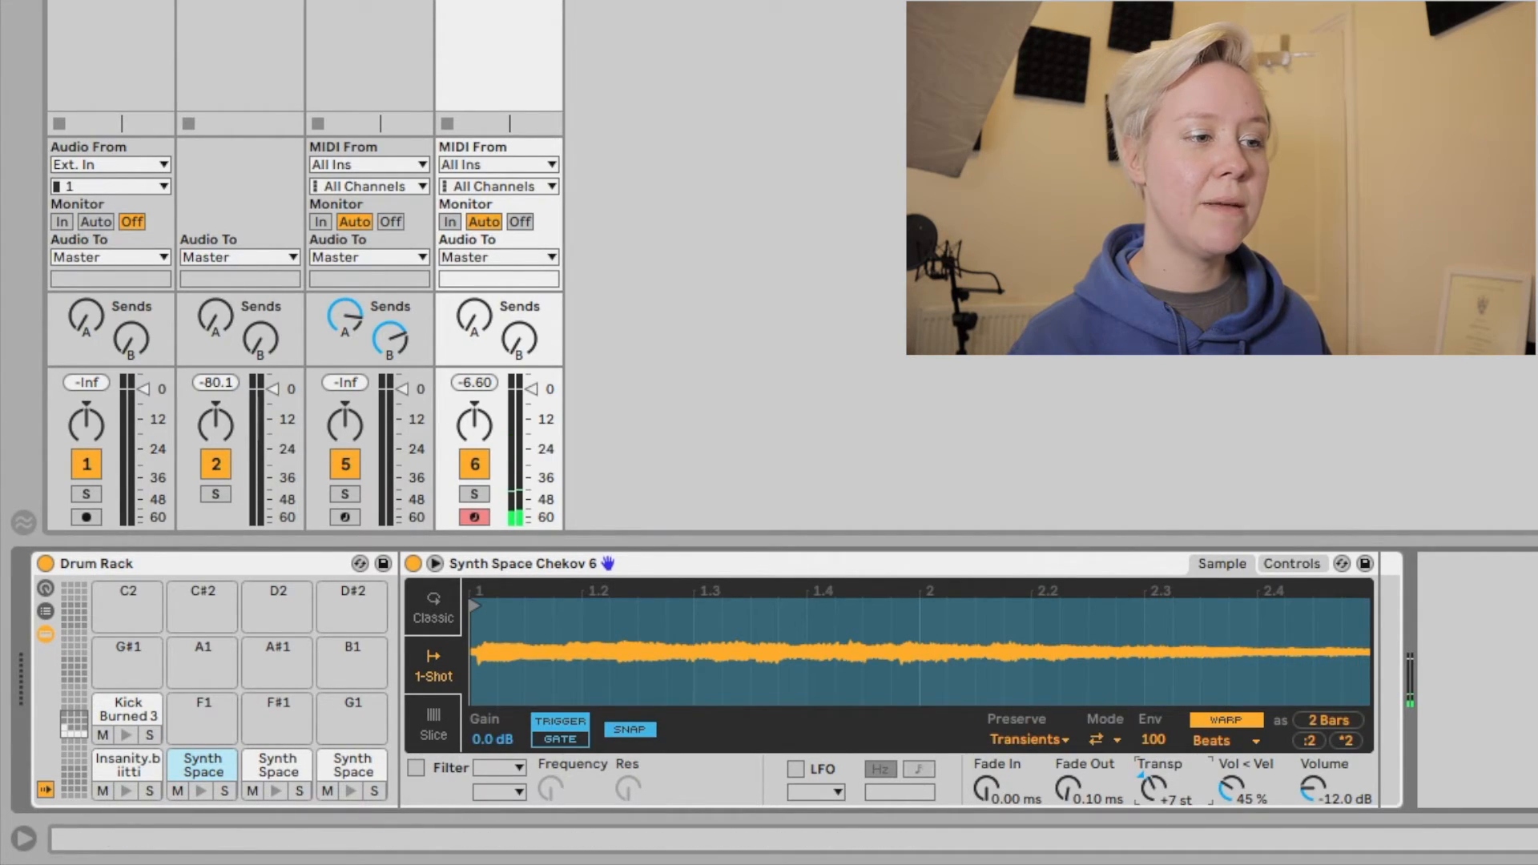
pyautogui.moveTo(1153, 788); pyautogui.dragTo(1153, 772)
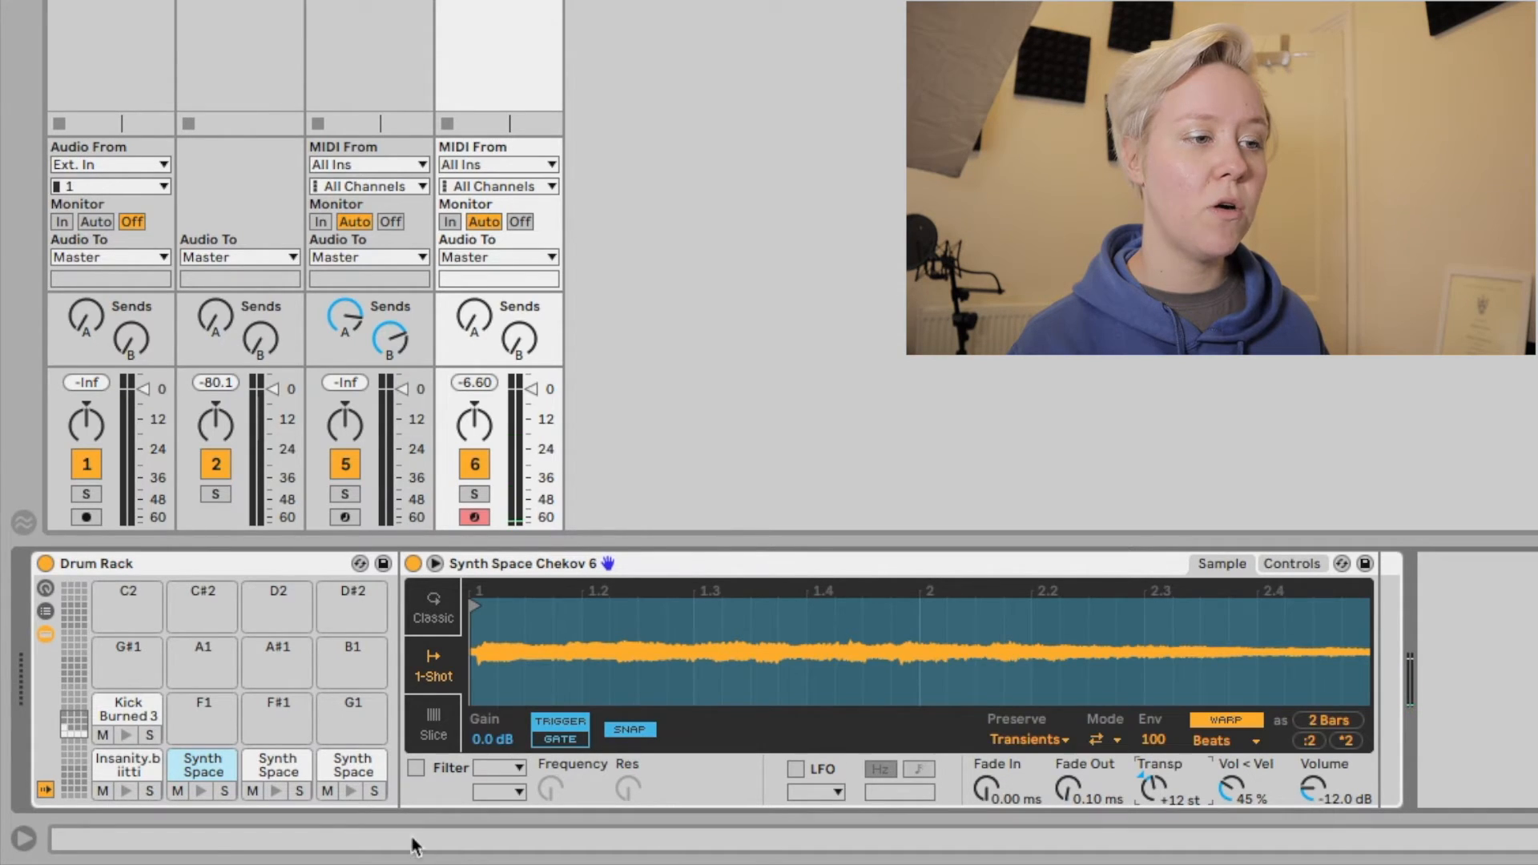
pyautogui.click(199, 788)
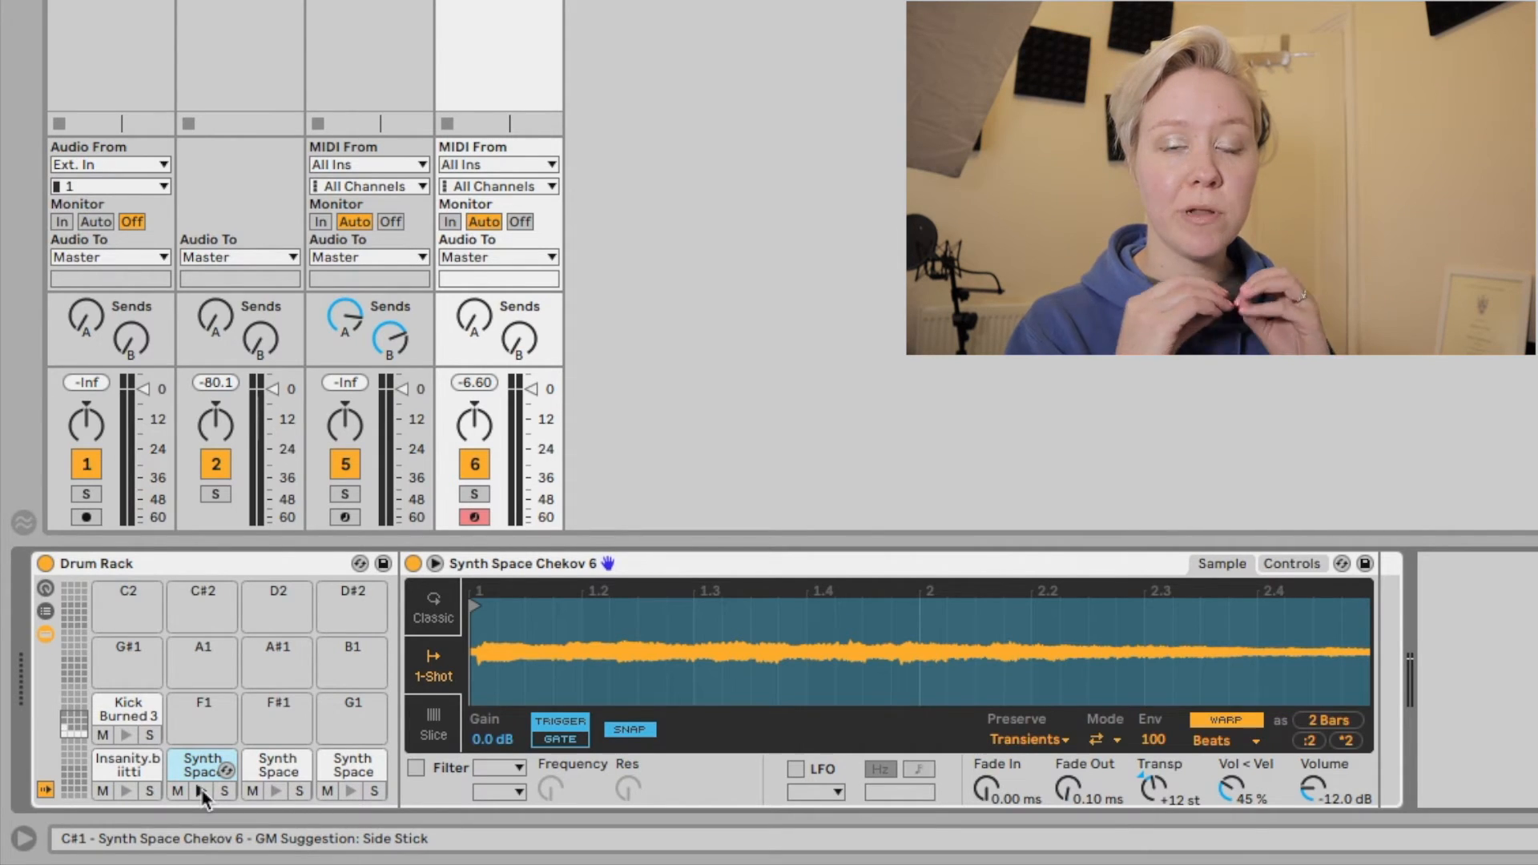
# Trim the D1 pad's Synth Space Chekov 6 sample to a short section around 0:01 and transpose it to -13 st.
pyautogui.click(545, 743)
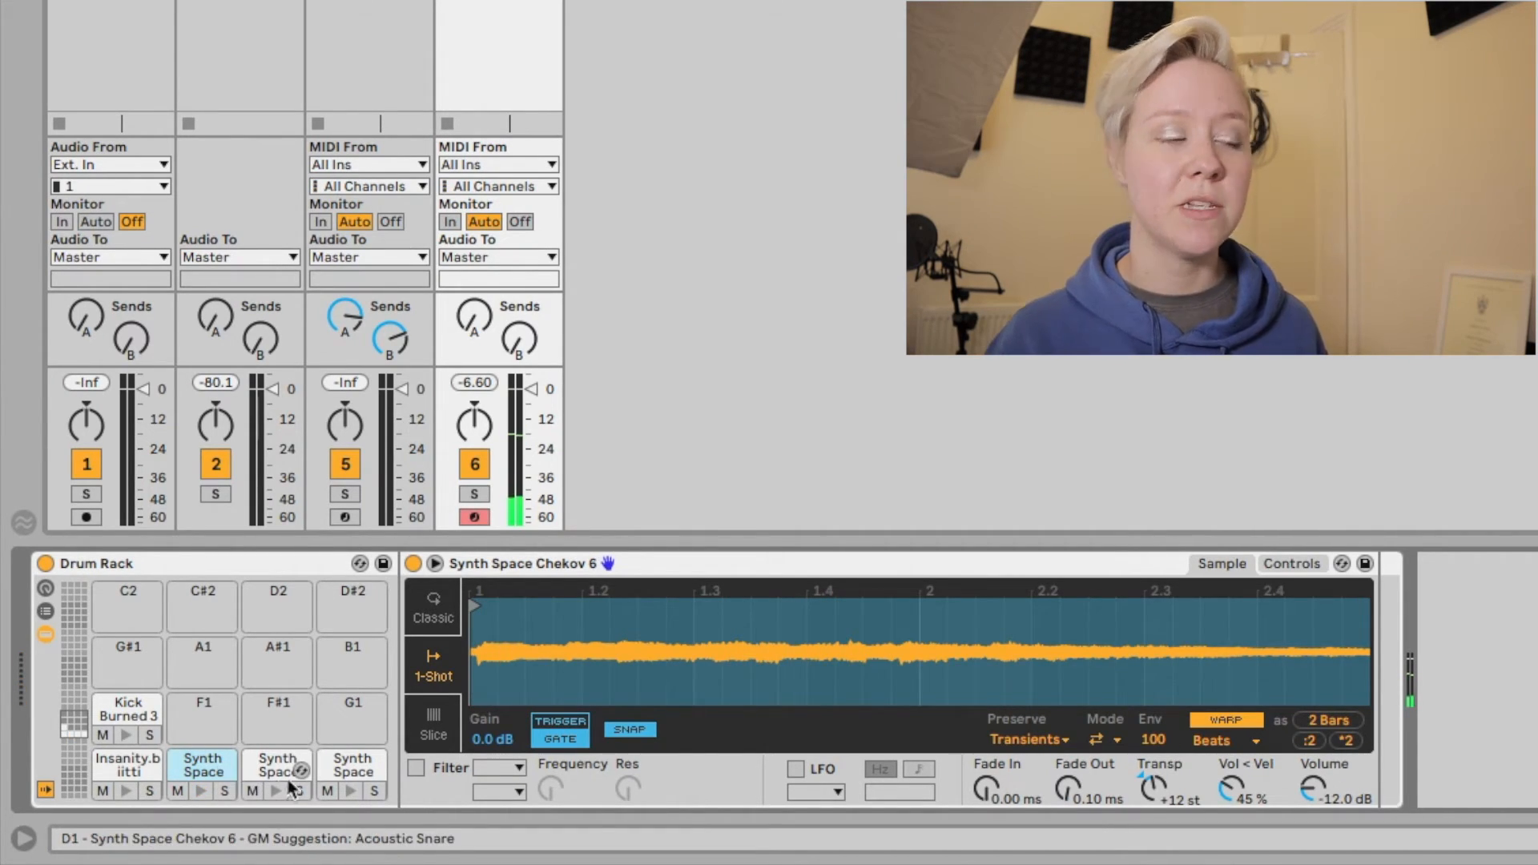
pyautogui.click(272, 765)
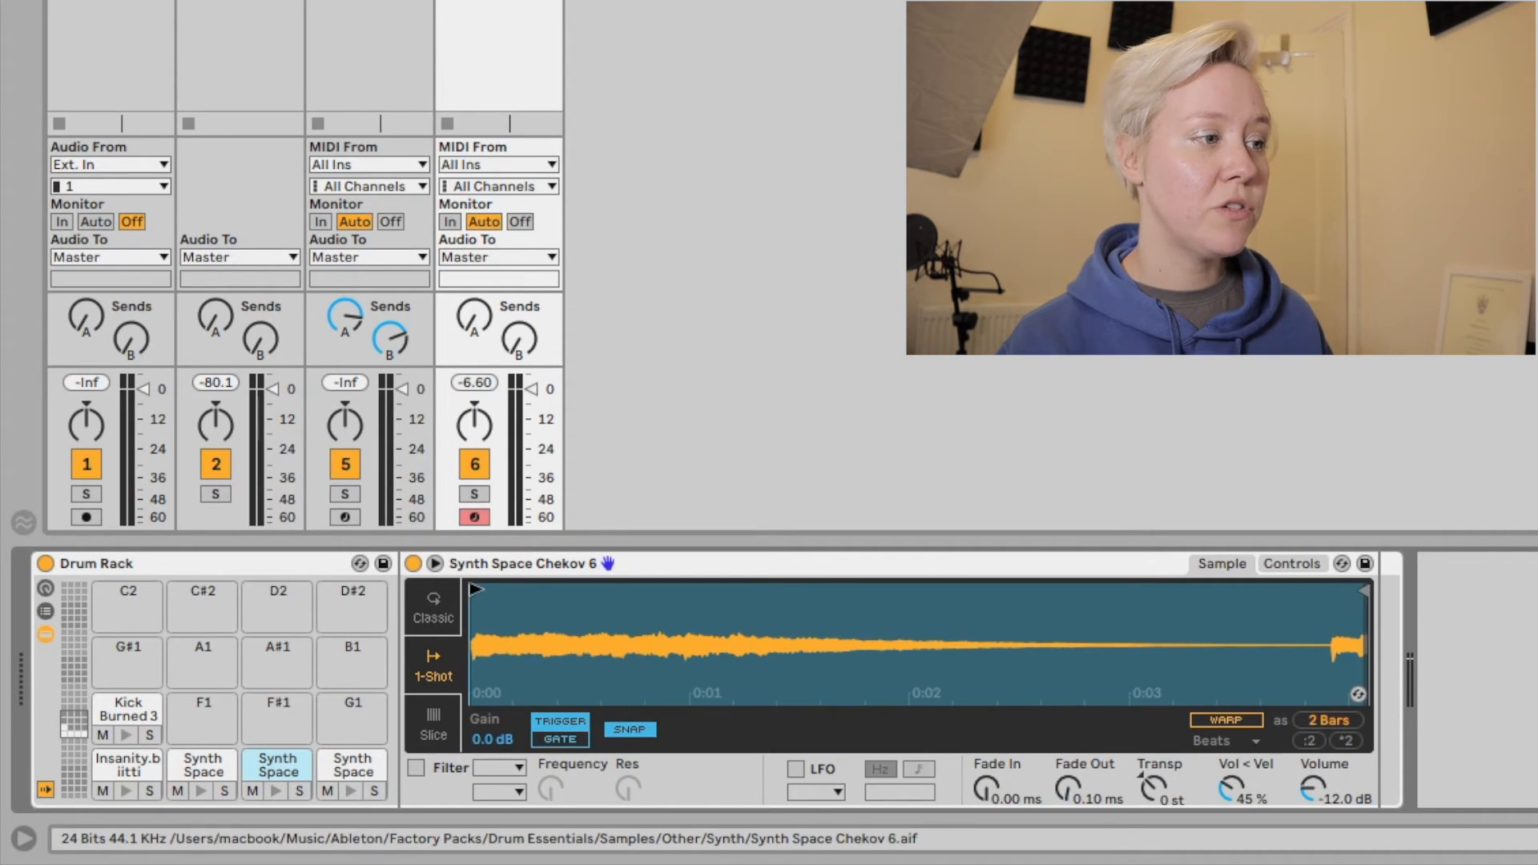
pyautogui.moveTo(476, 590); pyautogui.dragTo(704, 591)
pyautogui.moveTo(1364, 592); pyautogui.dragTo(744, 597)
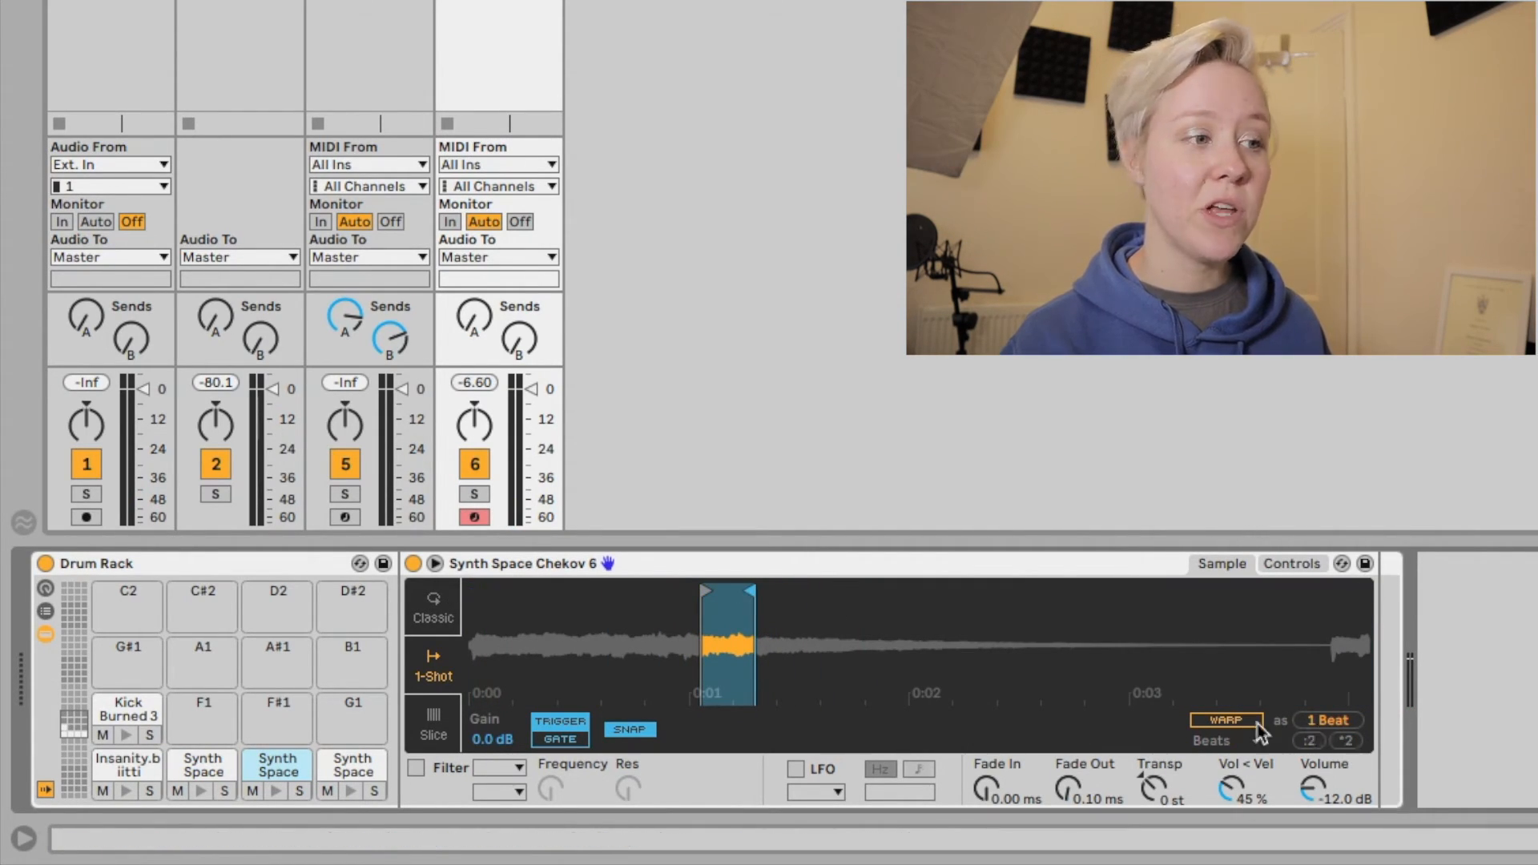
pyautogui.moveTo(705, 591)
pyautogui.mouseDown()
pyautogui.moveTo(478, 588)
pyautogui.moveTo(703, 610)
pyautogui.moveTo(781, 578)
pyautogui.moveTo(902, 563)
pyautogui.mouseUp()
pyautogui.moveTo(751, 625); pyautogui.dragTo(759, 625)
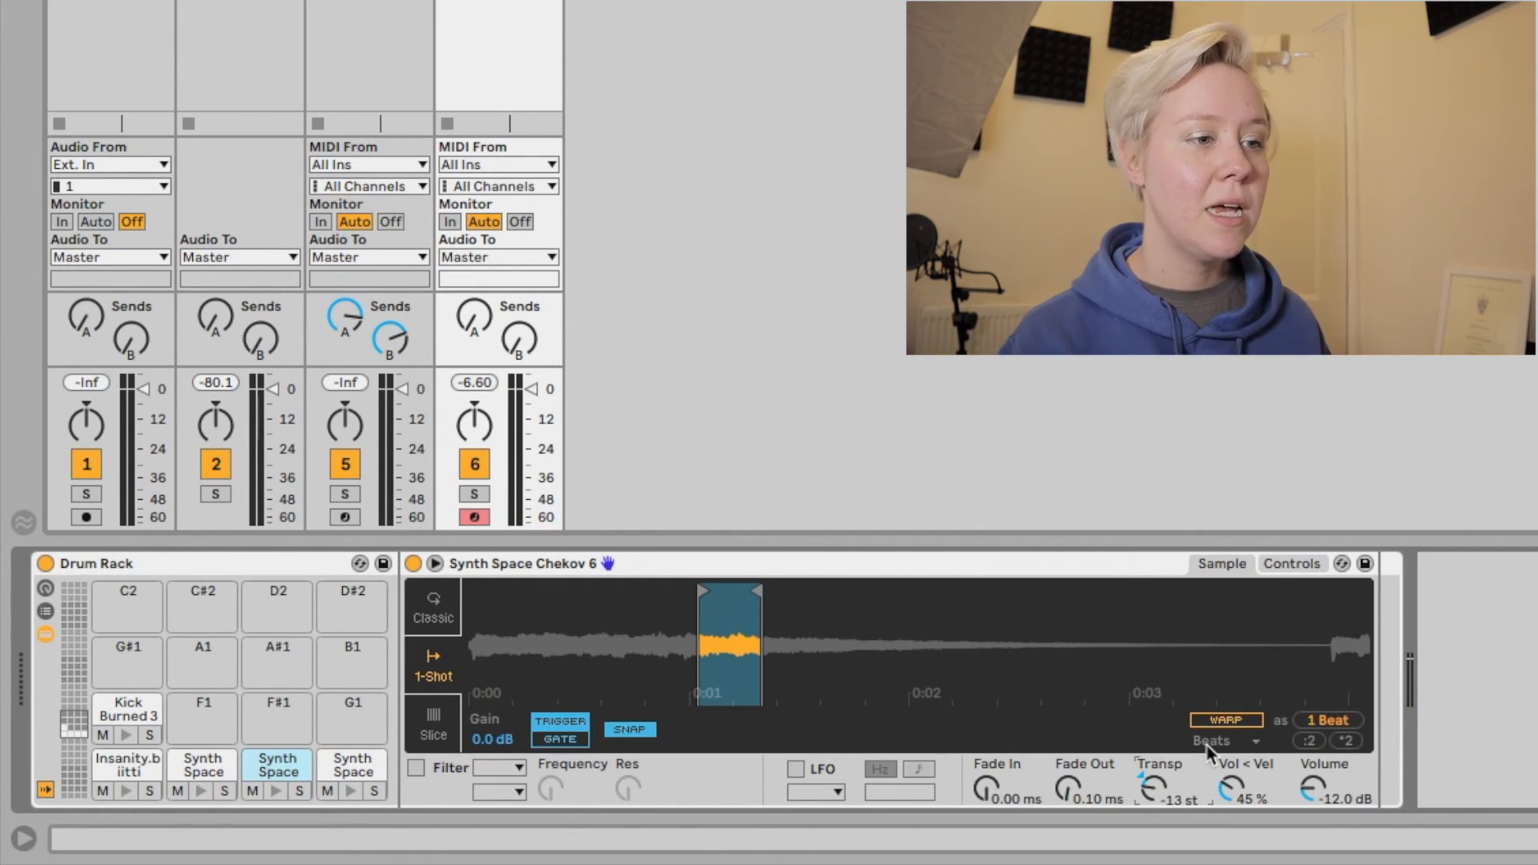
# Turn on Warp for the D#1 pad's synth sample, transpose it to +9 st and audition the synth pads.
pyautogui.click(340, 768)
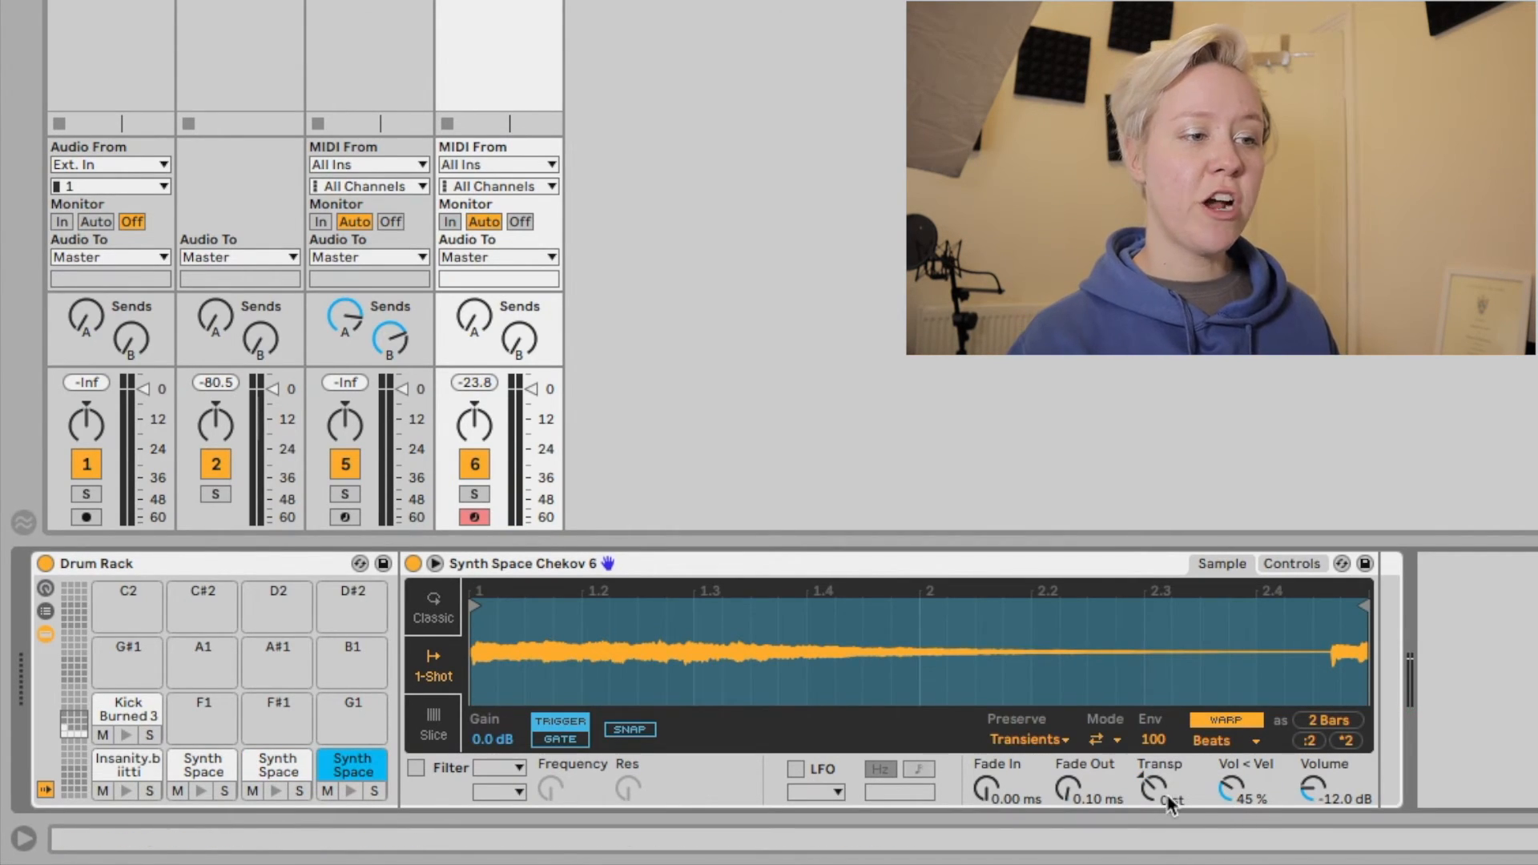
pyautogui.moveTo(1170, 803); pyautogui.dragTo(1170, 777)
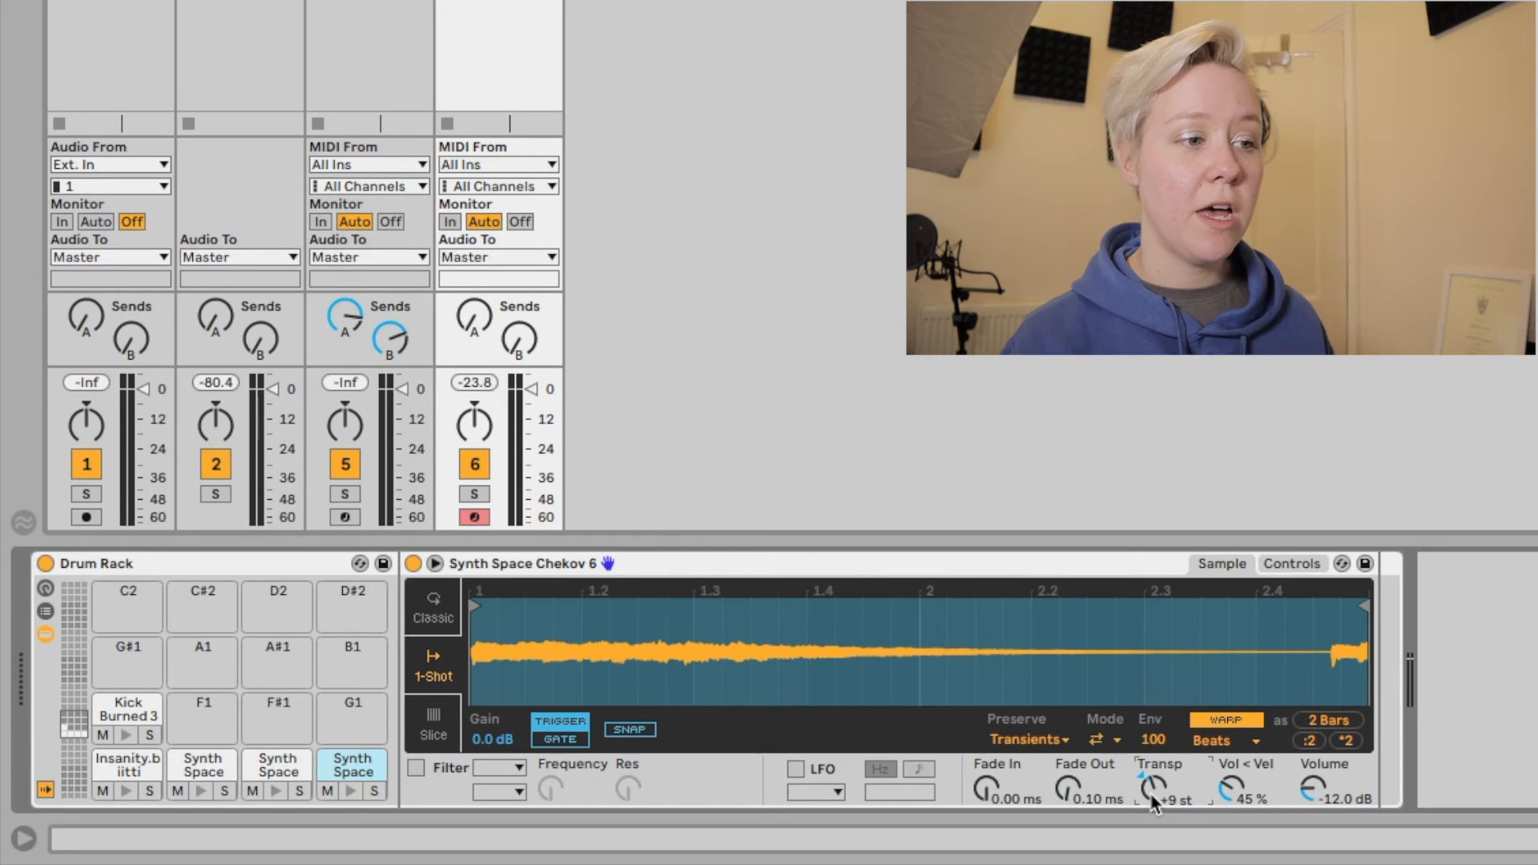
pyautogui.click(201, 791)
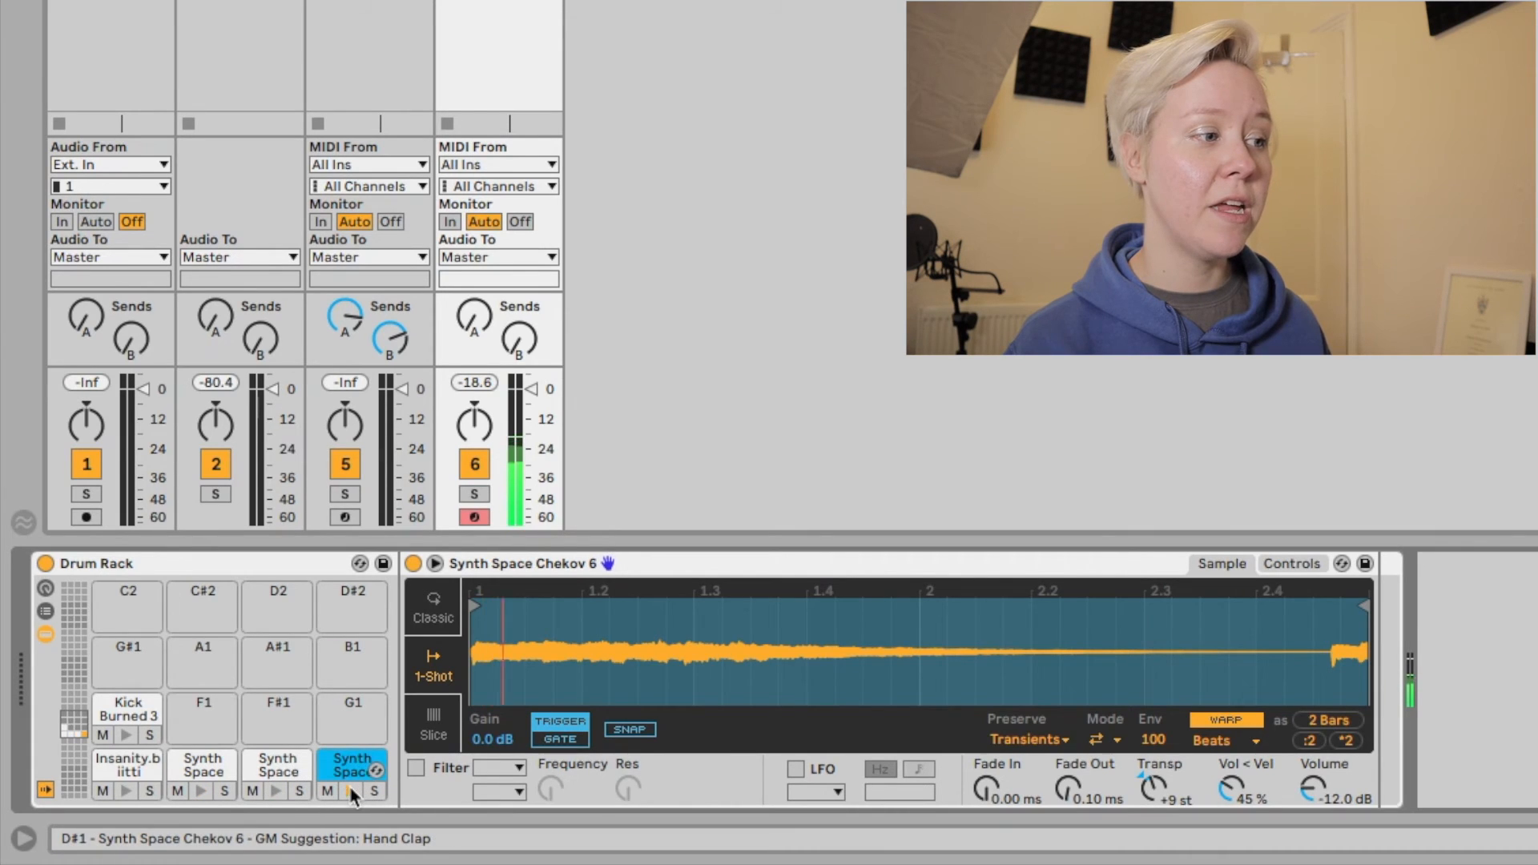